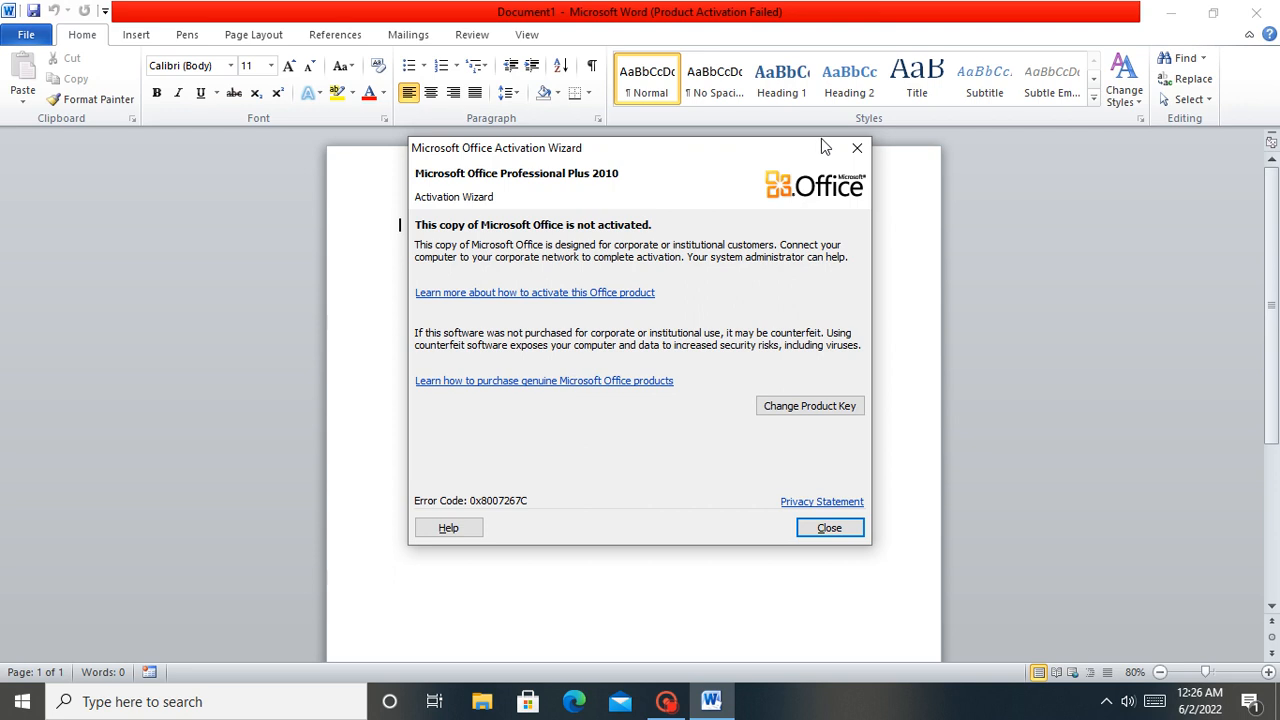
# - Dismiss the activation wizard and enter the heading "RESULT FOR STUDENT IN A CLASS", followed by a blank line
pyautogui.click(857, 148)
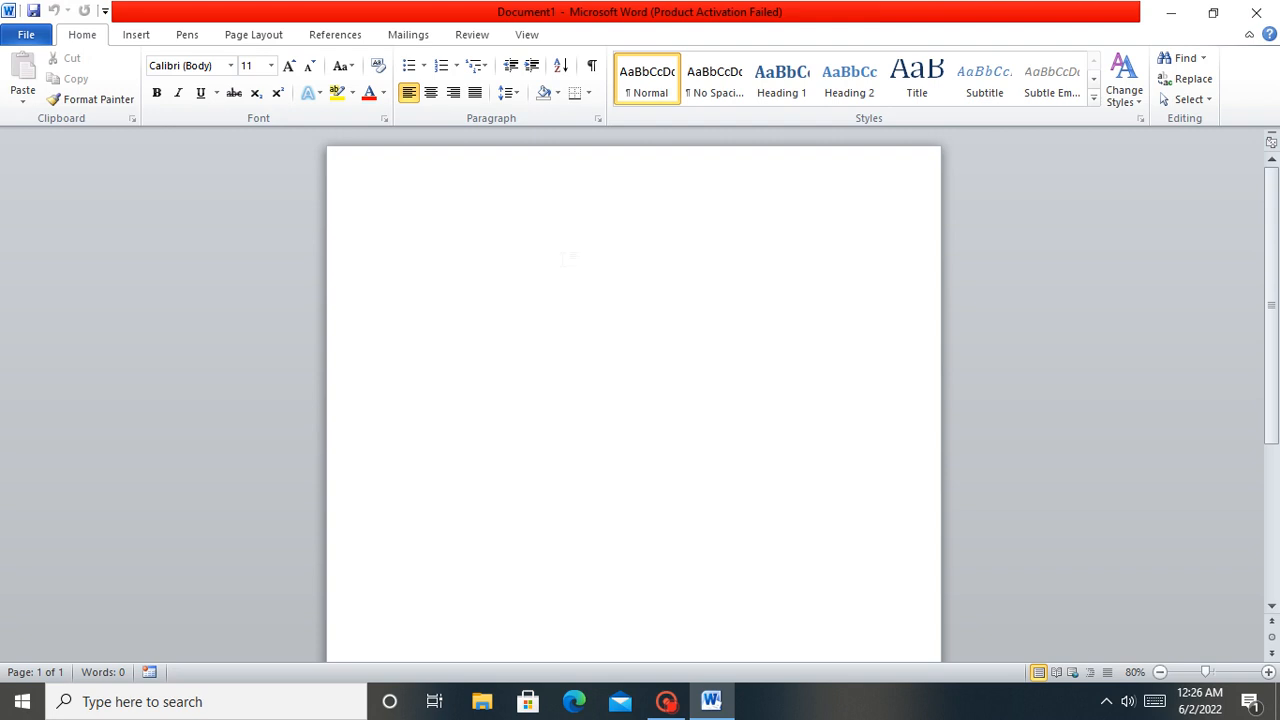
pyautogui.write('RESULT F')
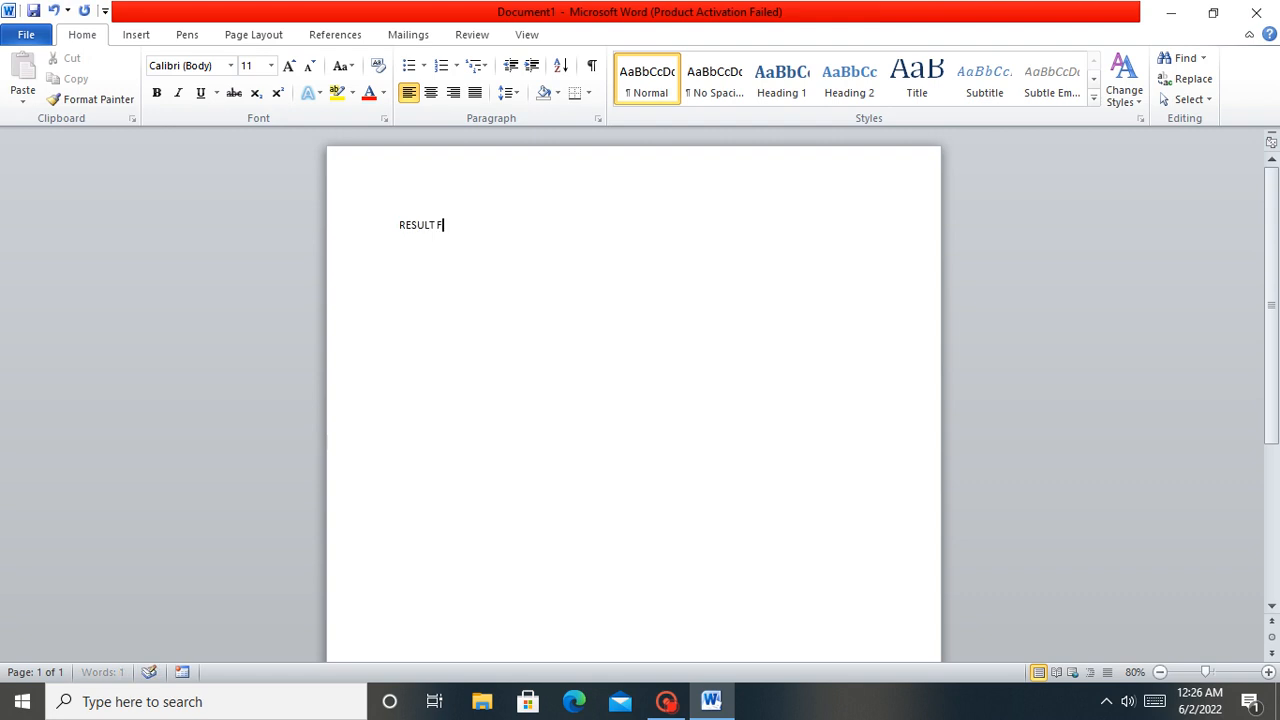
pyautogui.write('OR STUDENT IN')
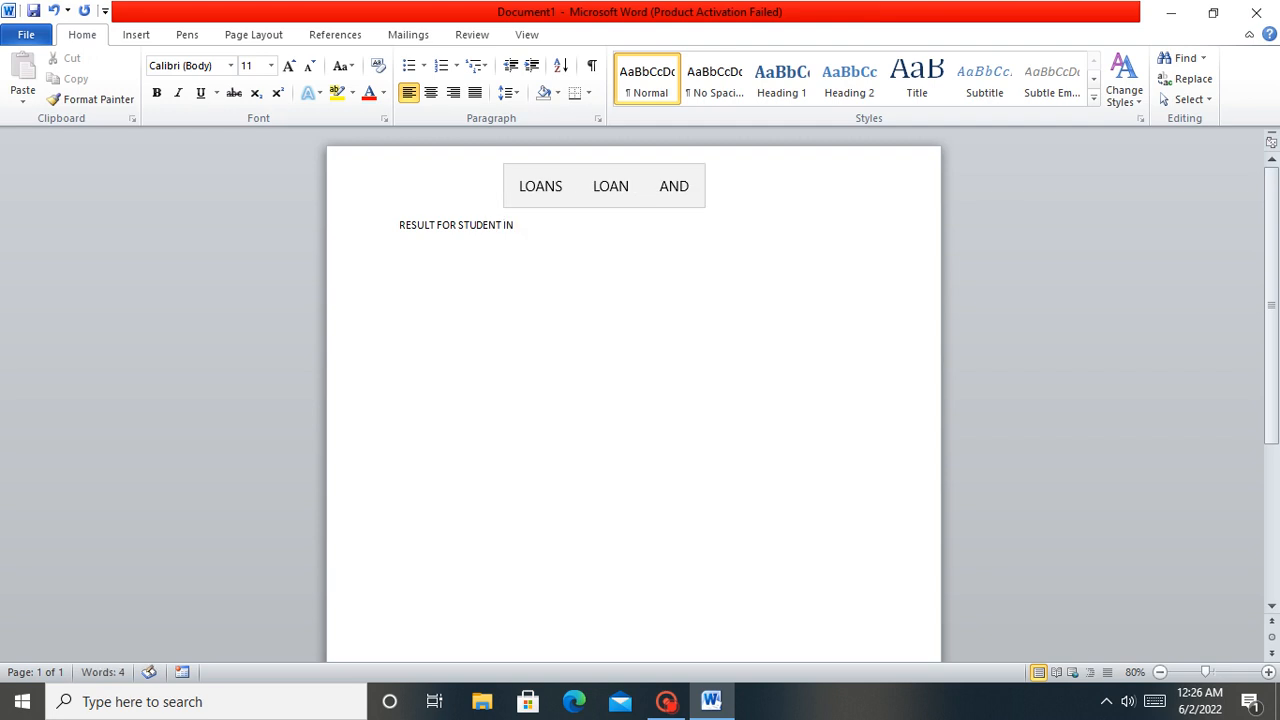
pyautogui.write(' A CLASS')
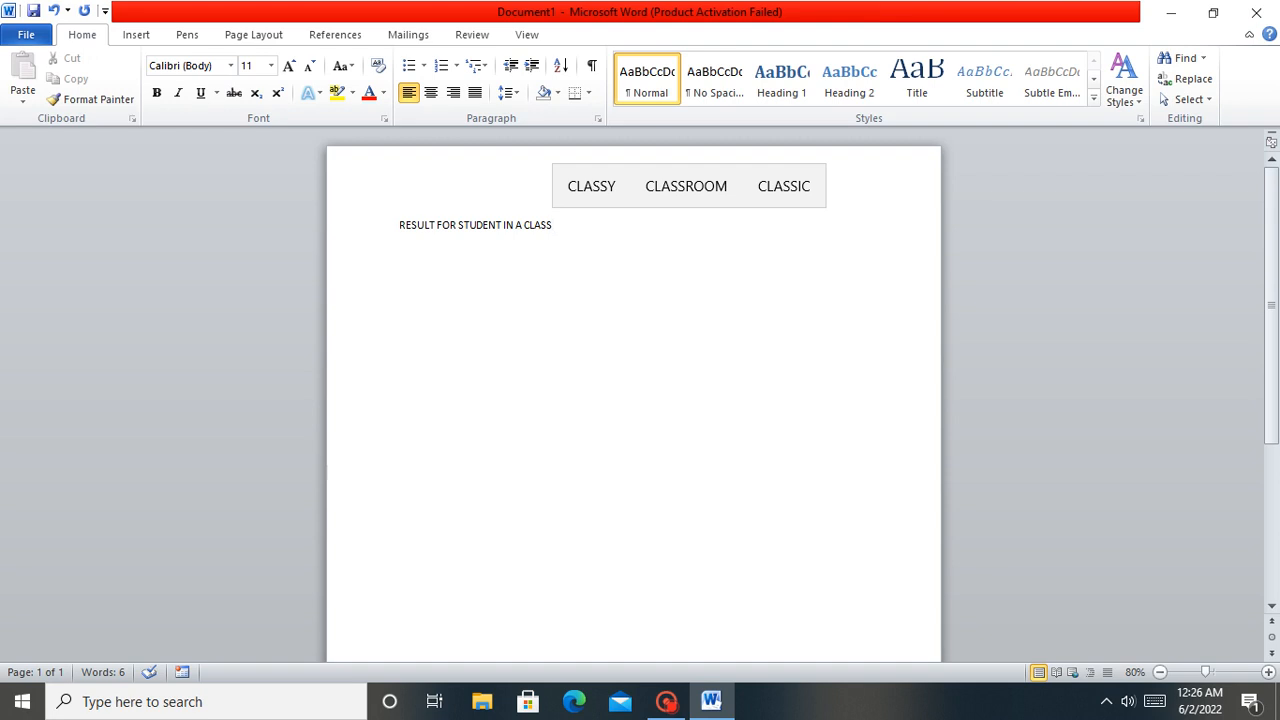
pyautogui.press('Return')
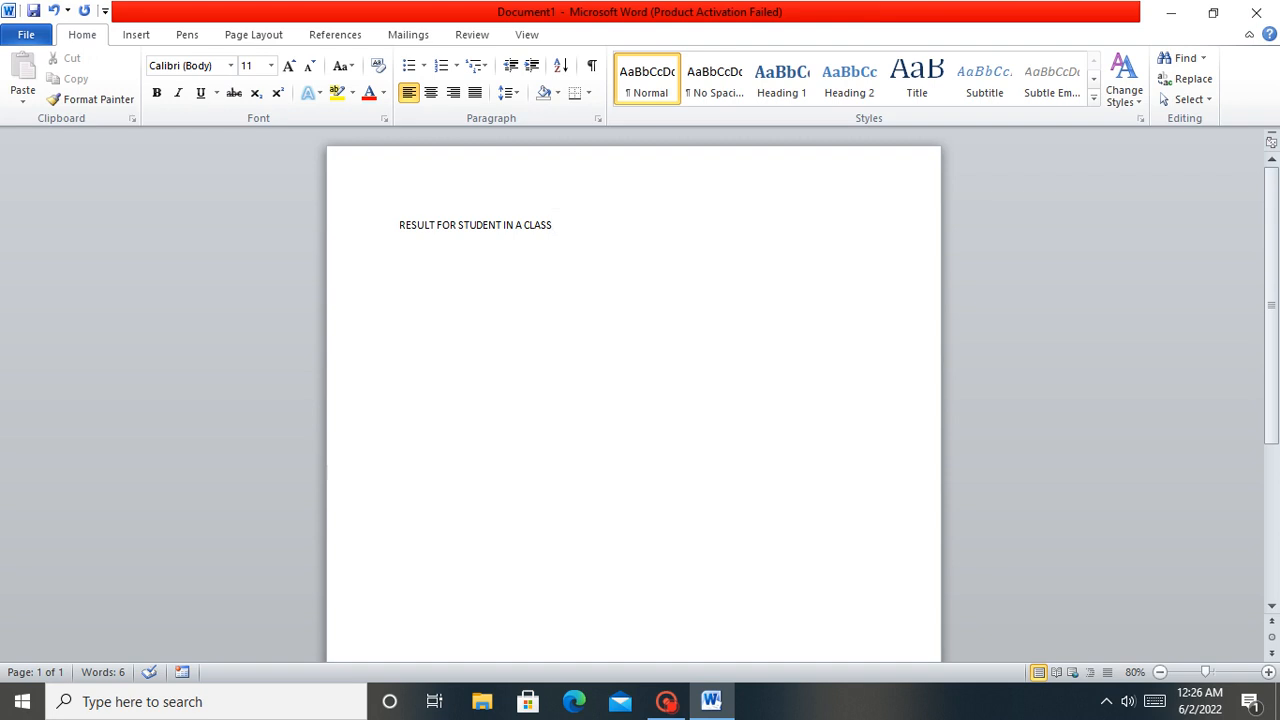
pyautogui.press('Return')
# - Insert a table with two columns and four rows below the heading
pyautogui.click(137, 35)
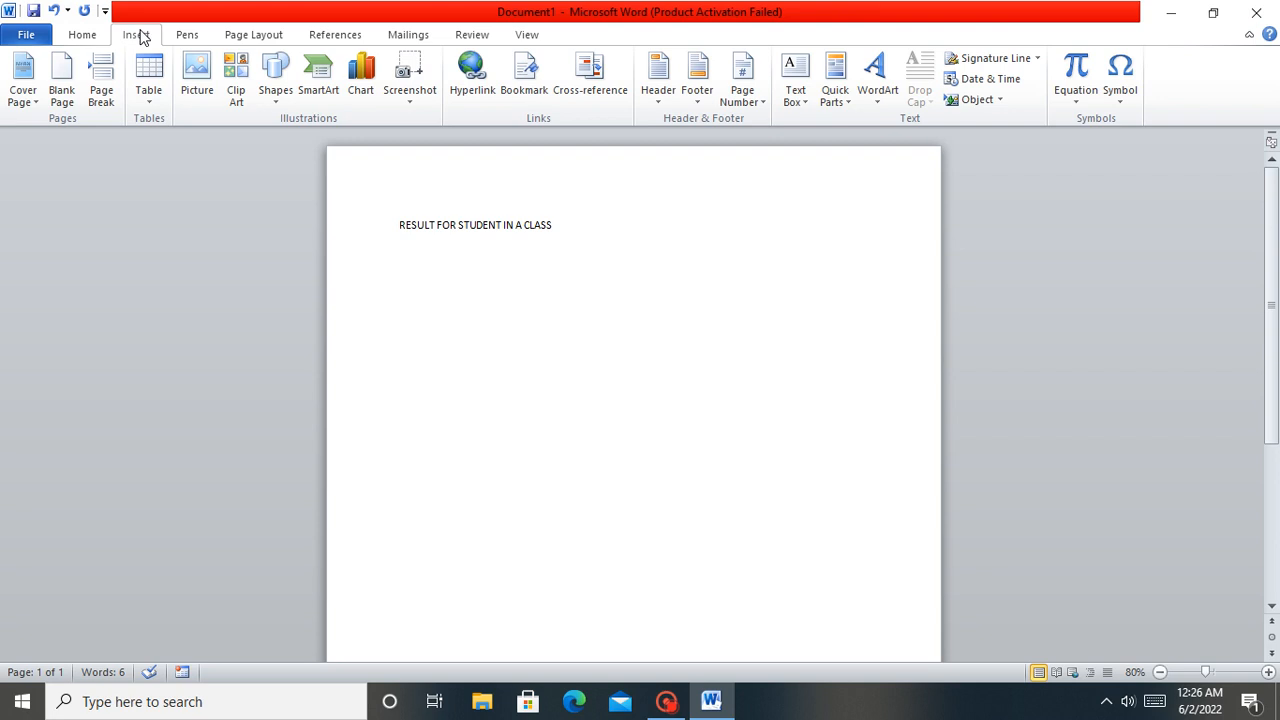
pyautogui.click(149, 68)
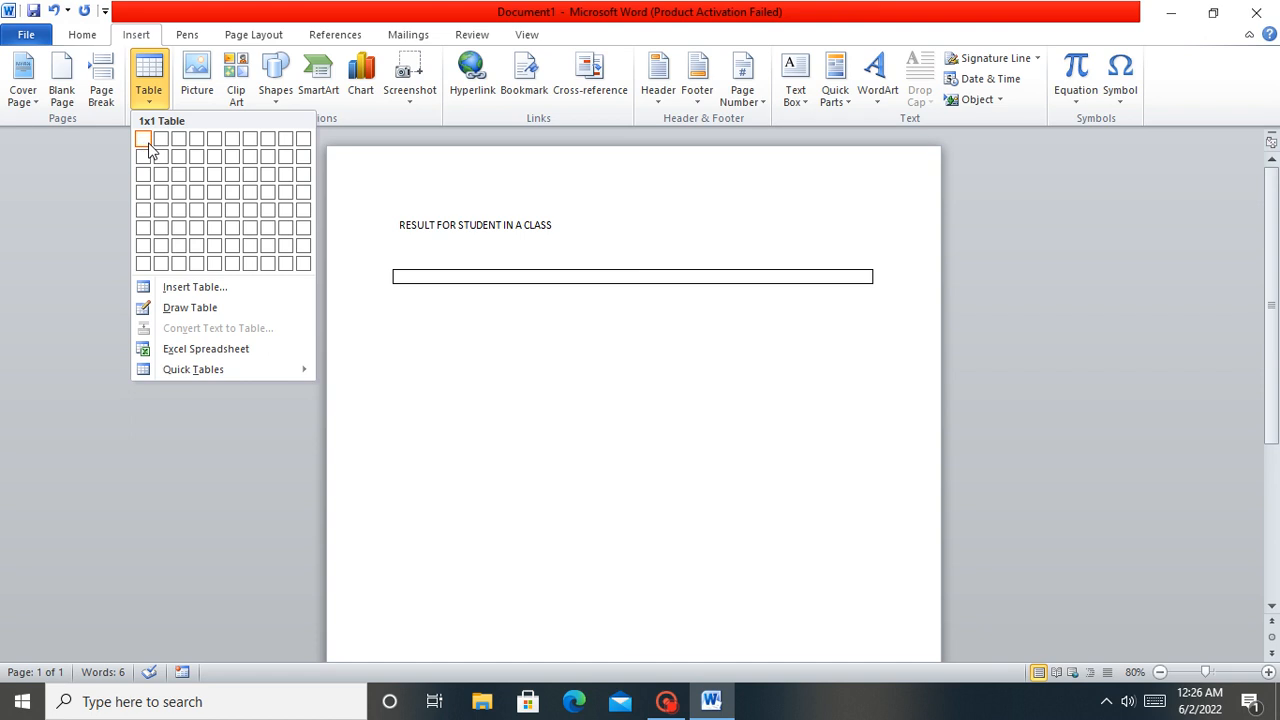
pyautogui.moveTo(149, 143); pyautogui.dragTo(157, 188)
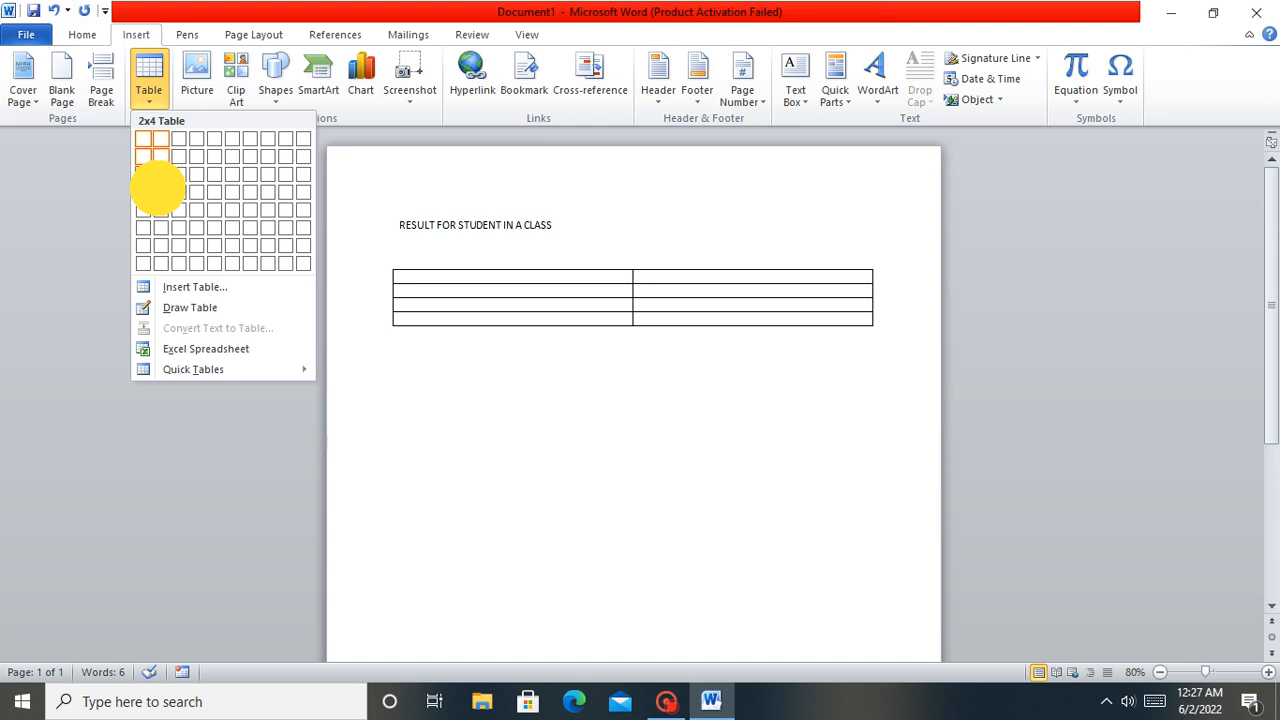
pyautogui.moveTo(157, 188); pyautogui.dragTo(157, 188)
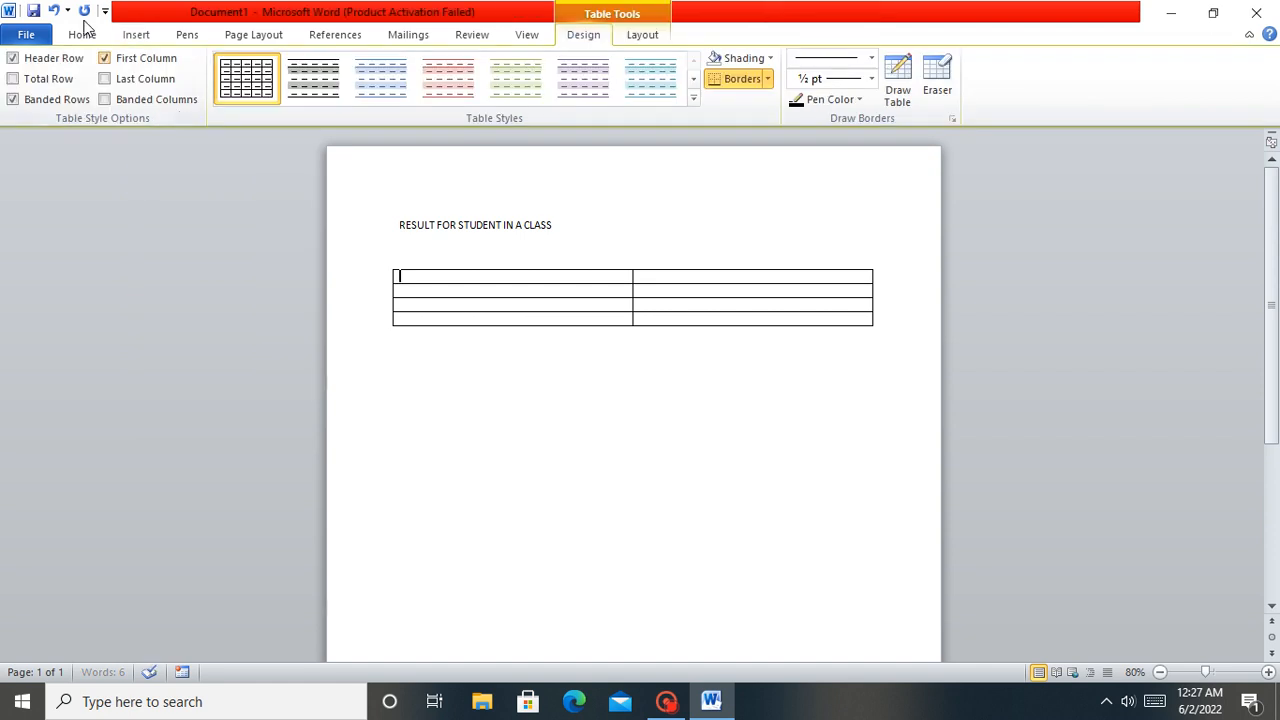
# - Undo the table insertion, restore the end of the heading and start a new line below it
pyautogui.click(134, 34)
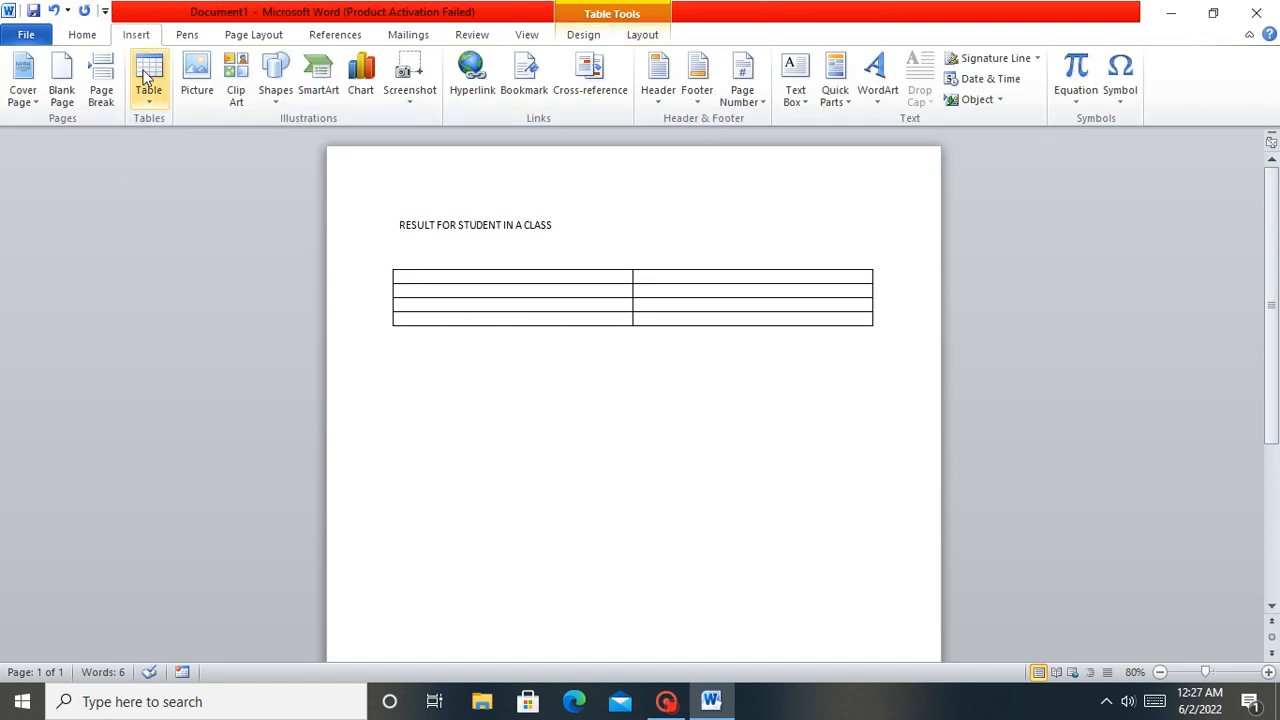
pyautogui.click(148, 90)
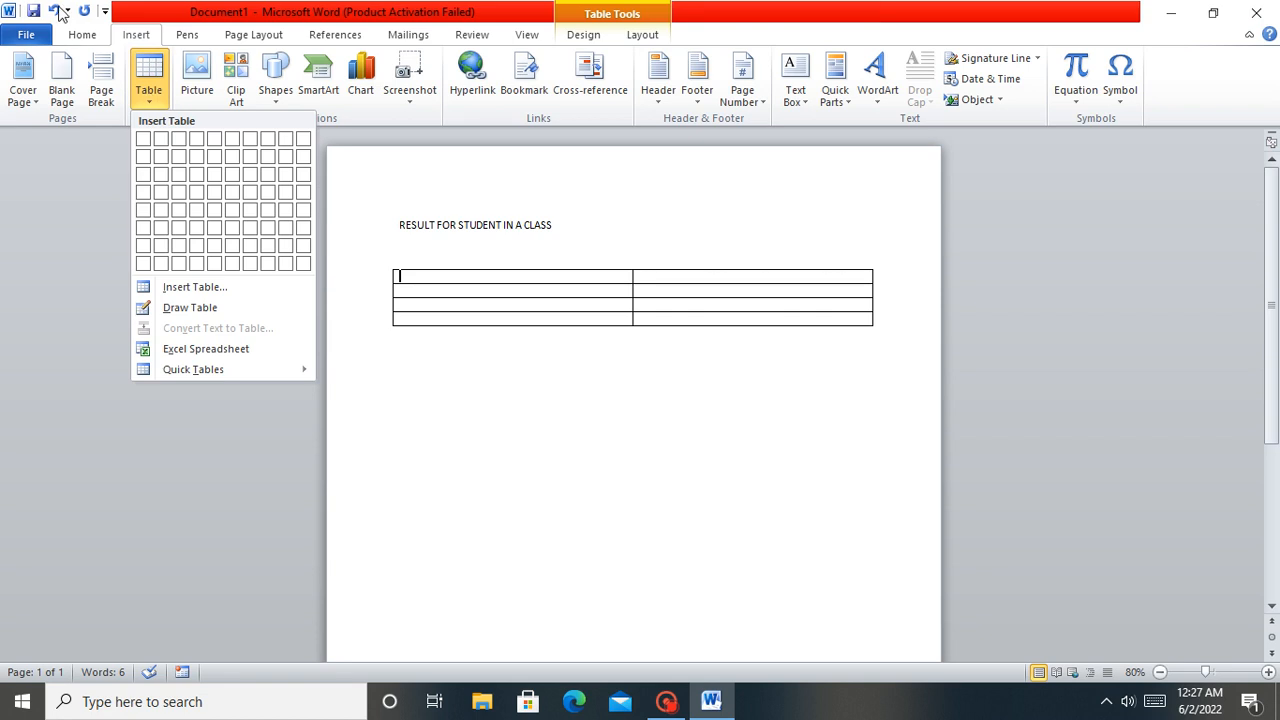
pyautogui.click(56, 11)
pyautogui.press('BackSpace')
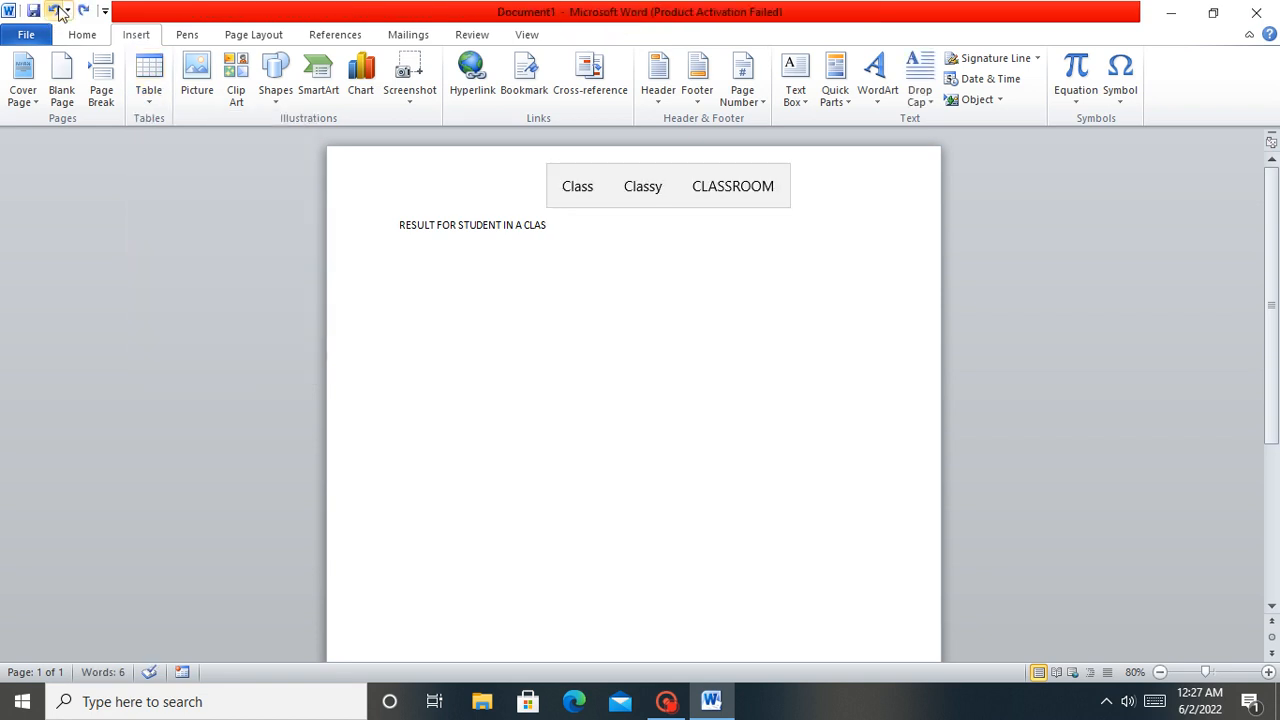
pyautogui.write('S')
pyautogui.press('Return')
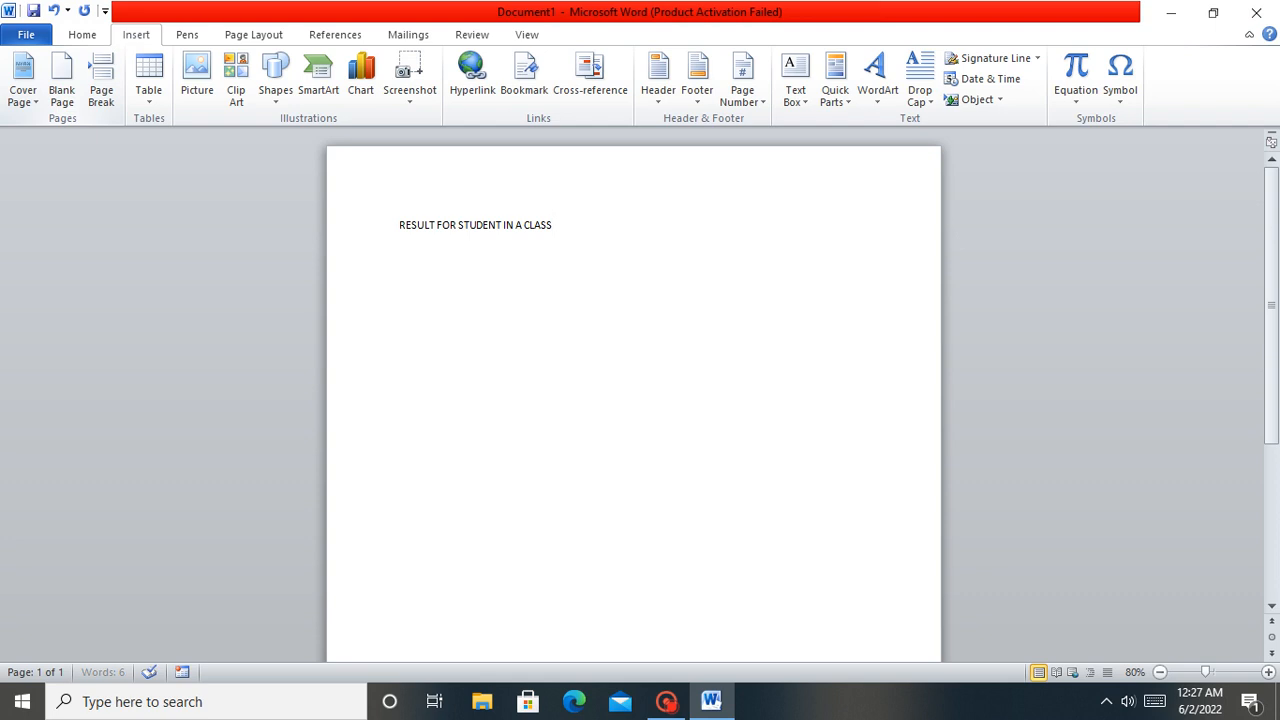
# - Begin inserting a custom-size table below the heading and set its number of columns to 2
pyautogui.click(150, 84)
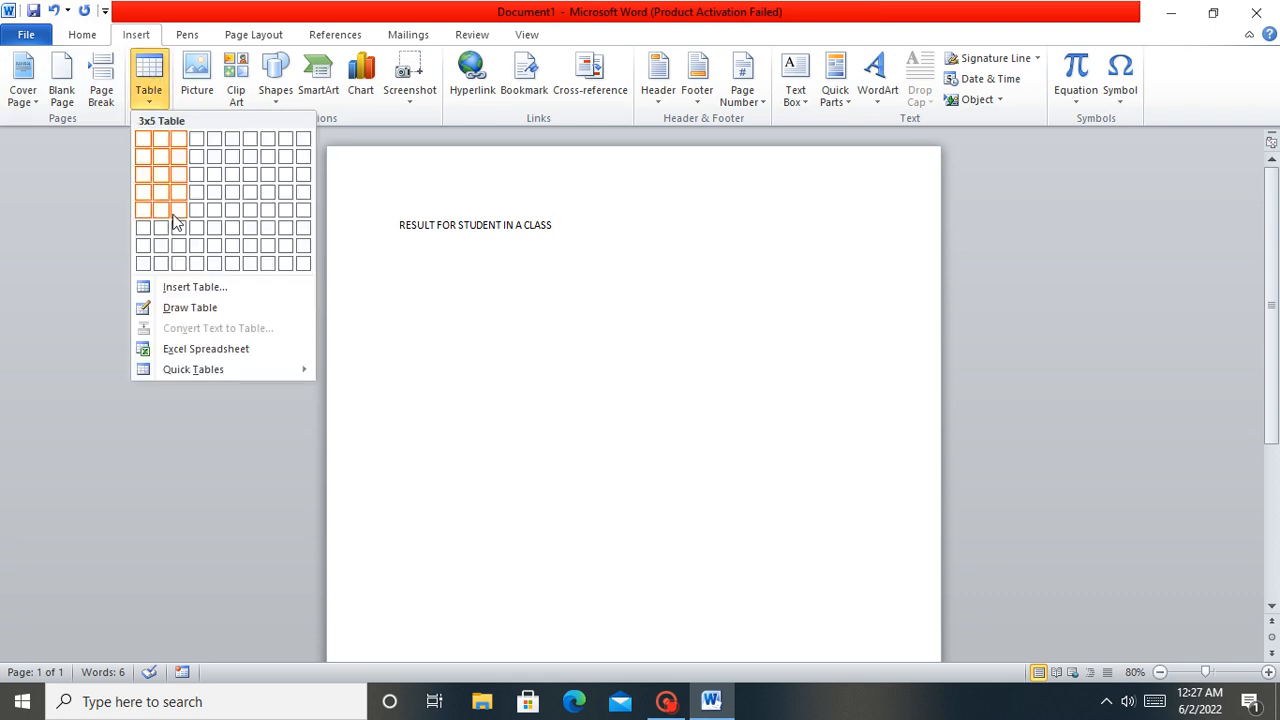
pyautogui.click(194, 289)
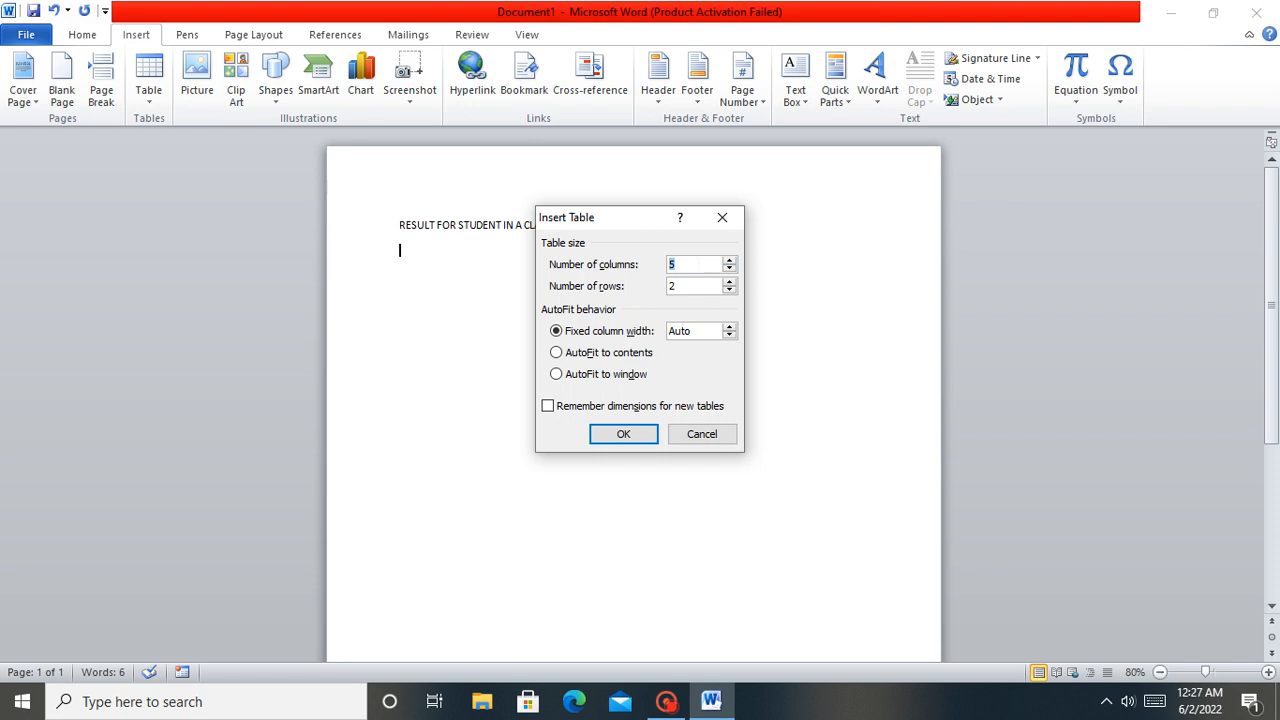
pyautogui.click(729, 260)
pyautogui.click(729, 260)
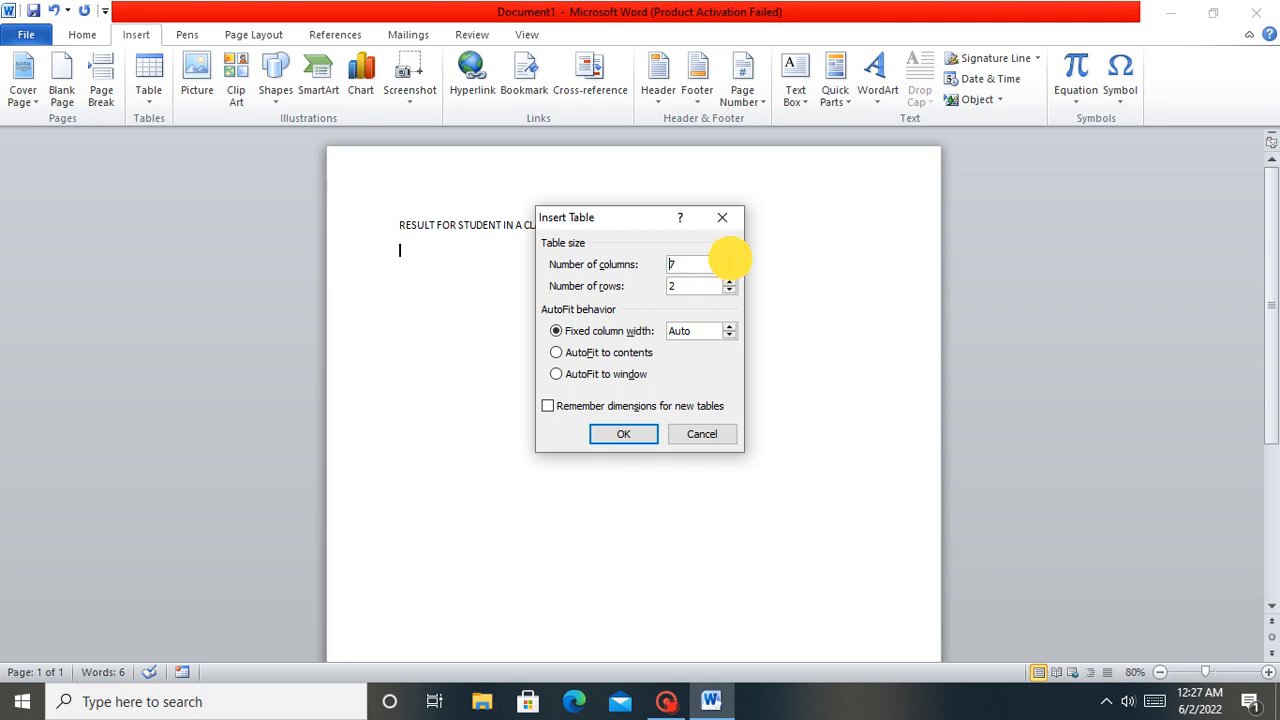
pyautogui.click(729, 260)
pyautogui.click(729, 260)
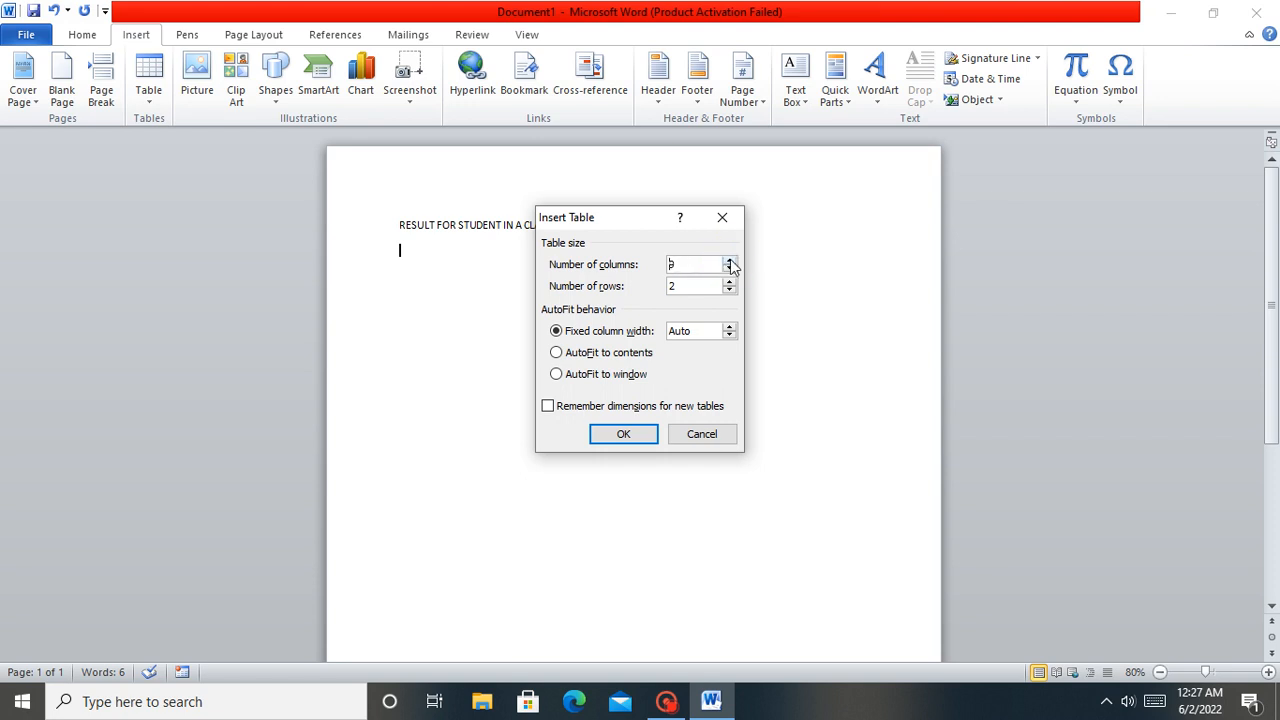
pyautogui.click(729, 260)
pyautogui.click(729, 269)
pyautogui.click(729, 269)
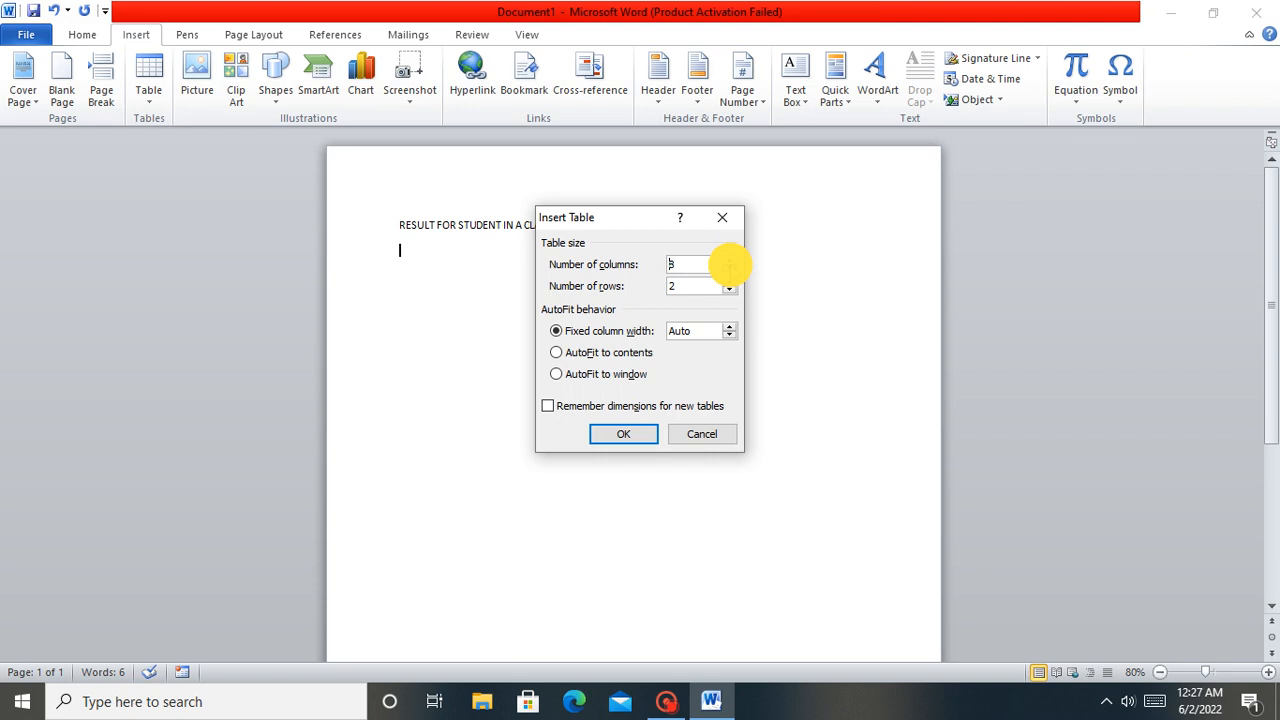
pyautogui.click(729, 269)
pyautogui.click(729, 269)
pyautogui.click(729, 269)
pyautogui.click(729, 269)
pyautogui.click(729, 269)
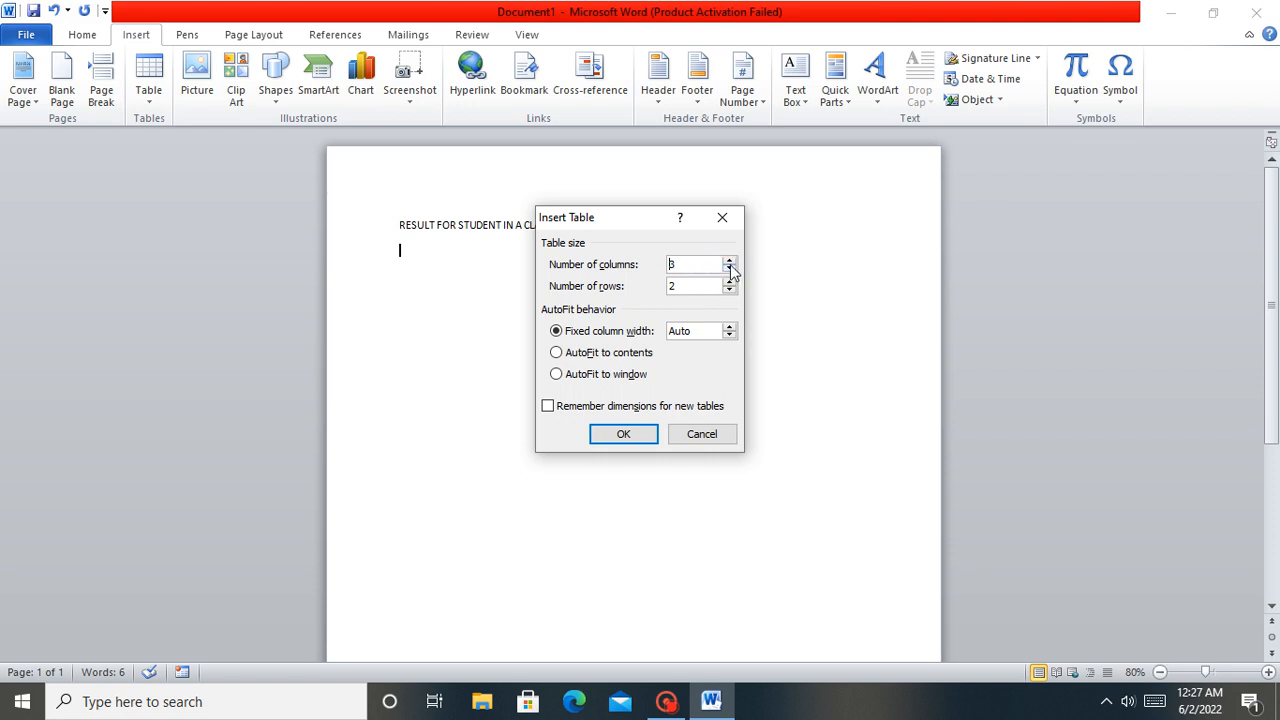
pyautogui.click(729, 269)
pyautogui.click(729, 269)
pyautogui.click(729, 260)
# - Set the number of rows to 20 and insert the table
pyautogui.click(686, 286)
pyautogui.write('0')
pyautogui.click(626, 435)
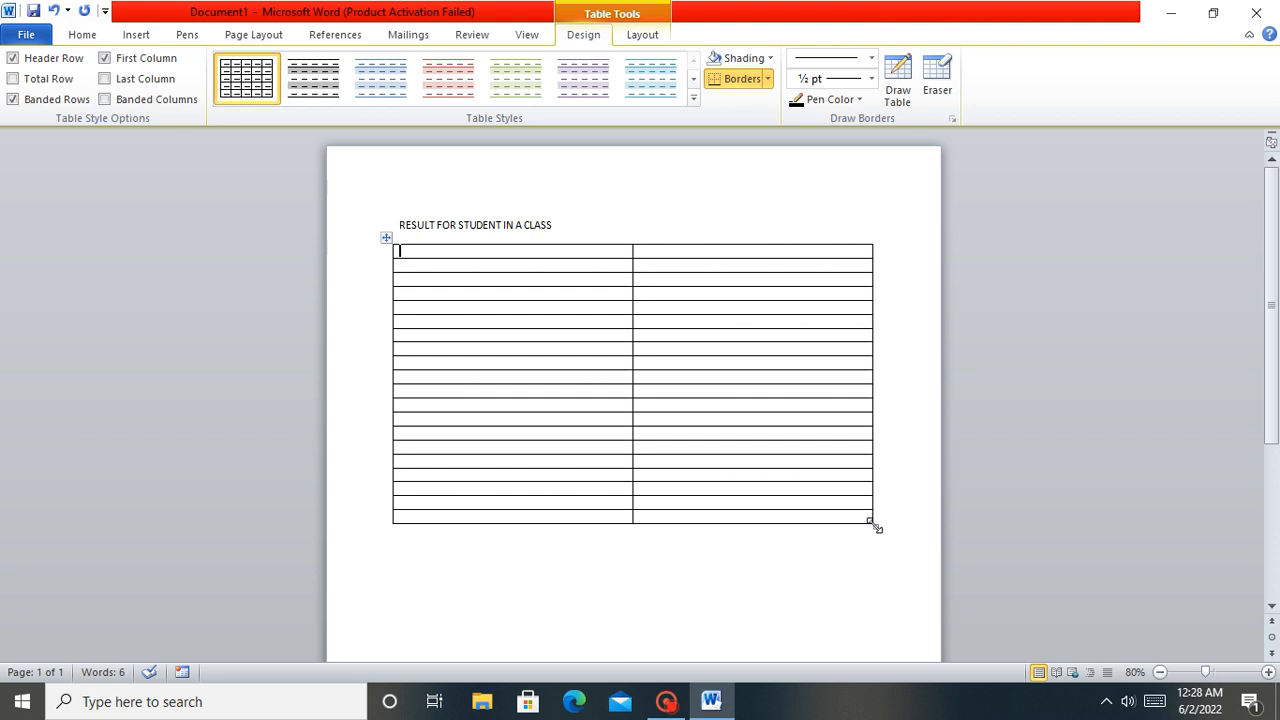
# - Narrow the table to about half its width and label its header cells NAME and PLACE
pyautogui.click(871, 524)
pyautogui.moveTo(874, 525); pyautogui.dragTo(652, 543)
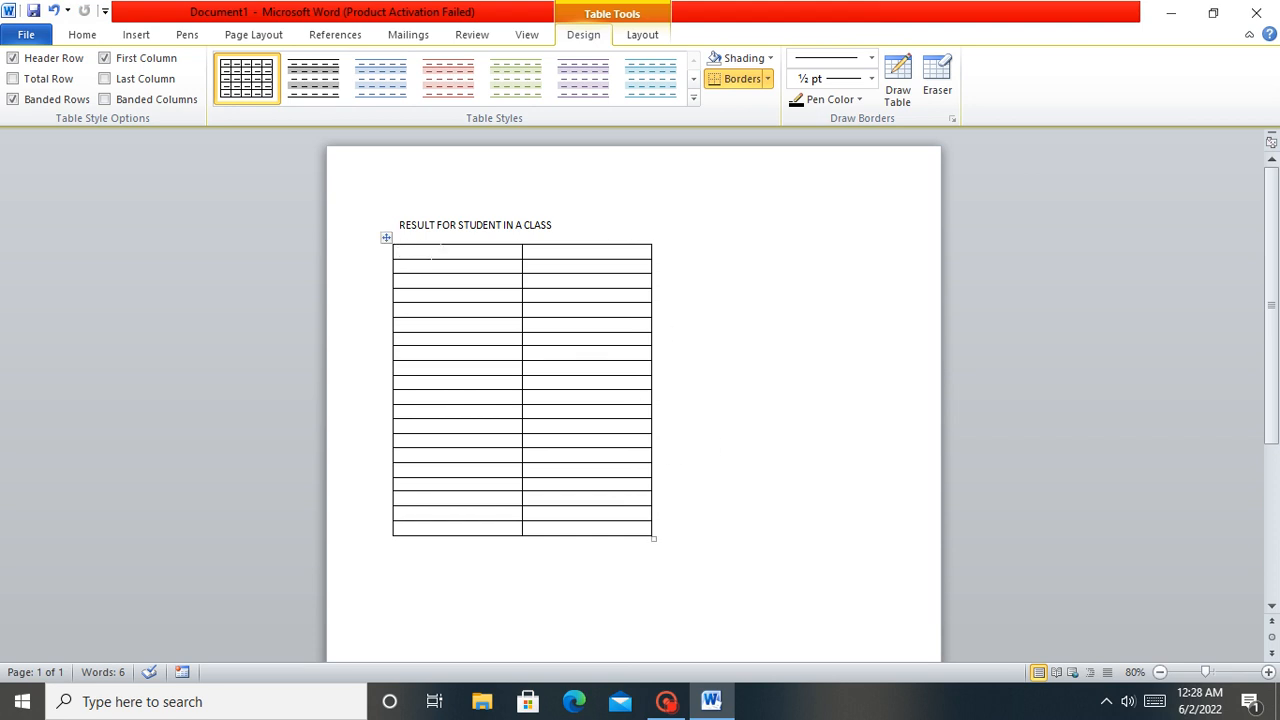
pyautogui.write('NAME')
pyautogui.click(543, 251)
pyautogui.write('PLACE')
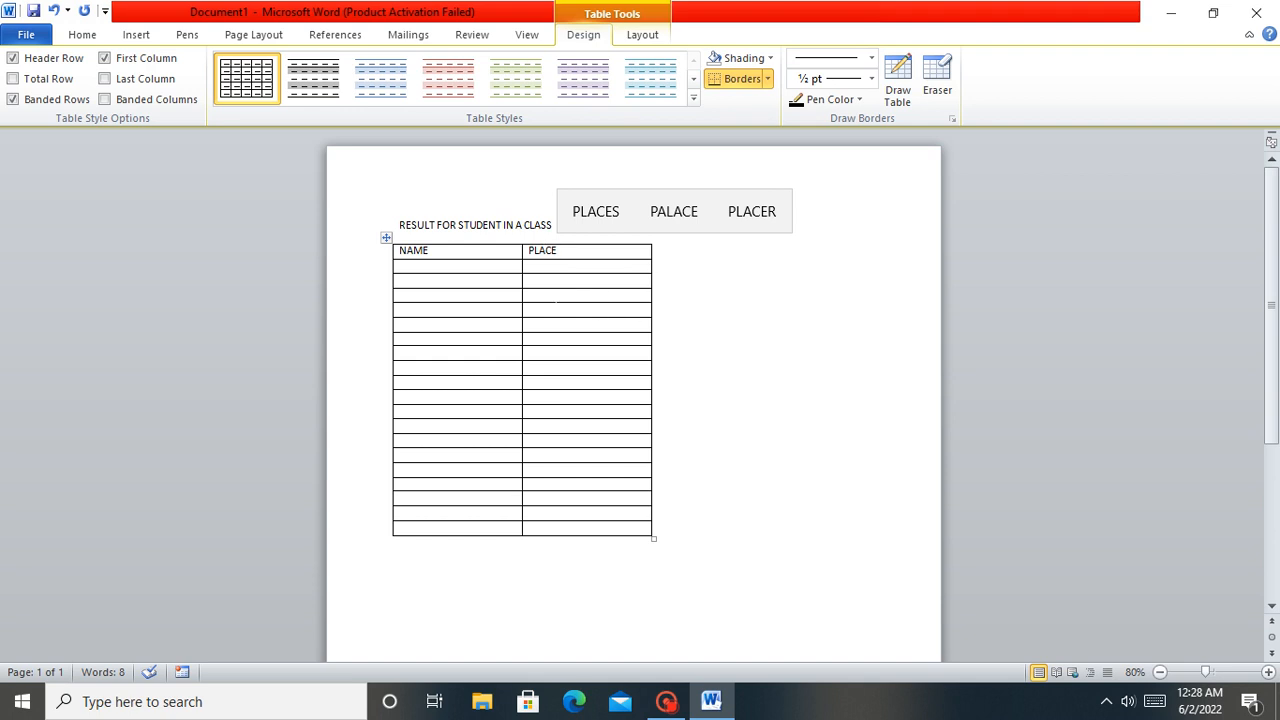
# - Fill the first four rows of the NAME column with A, B, C and D
pyautogui.click(400, 265)
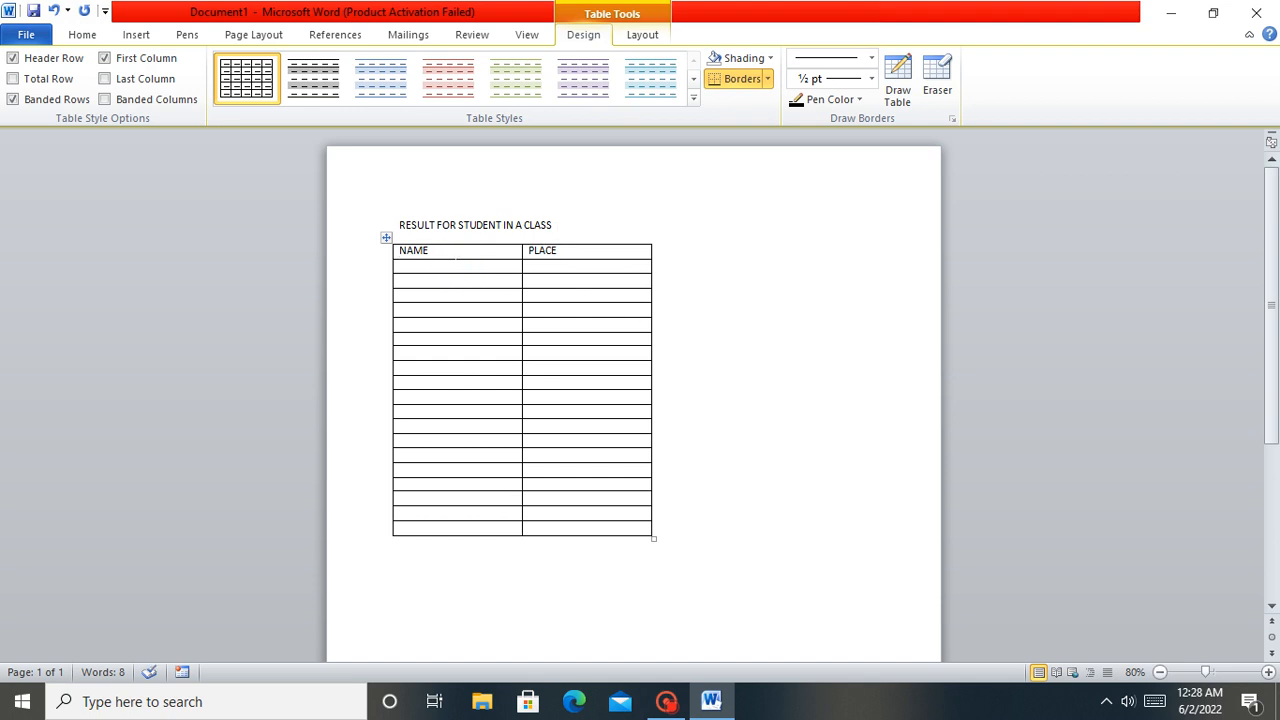
pyautogui.write('A')
pyautogui.click(426, 280)
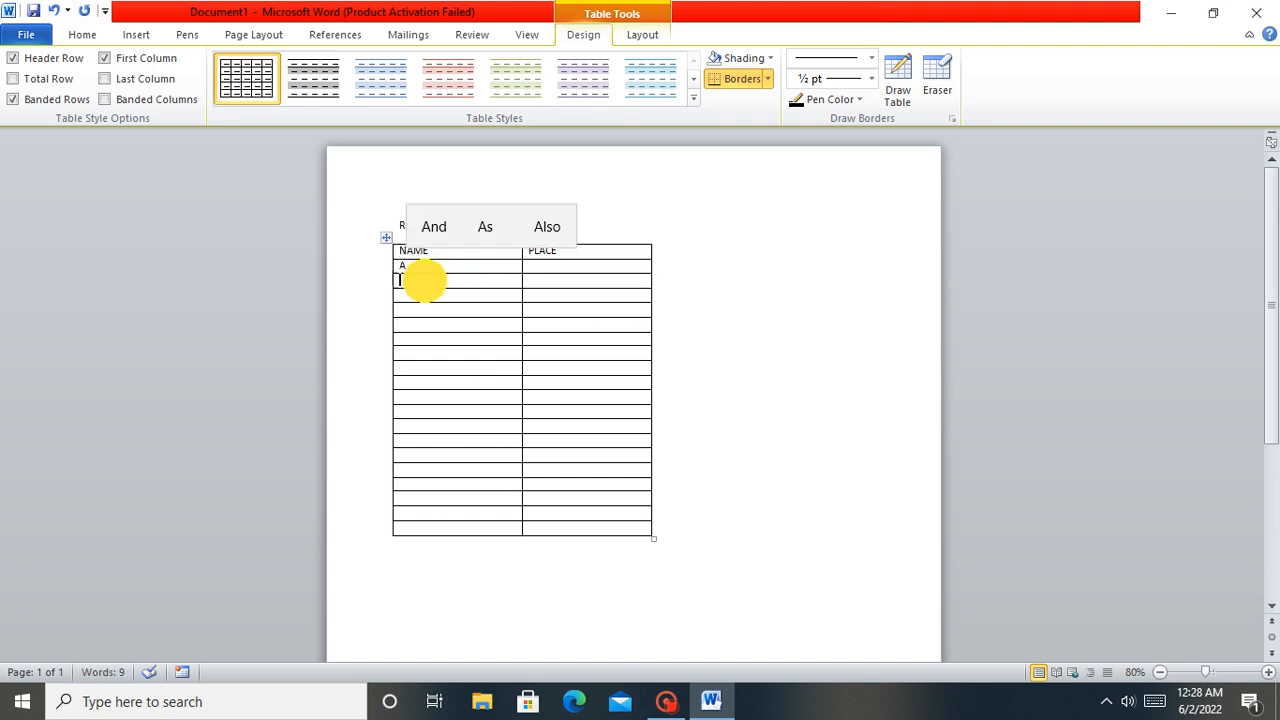
pyautogui.write('B')
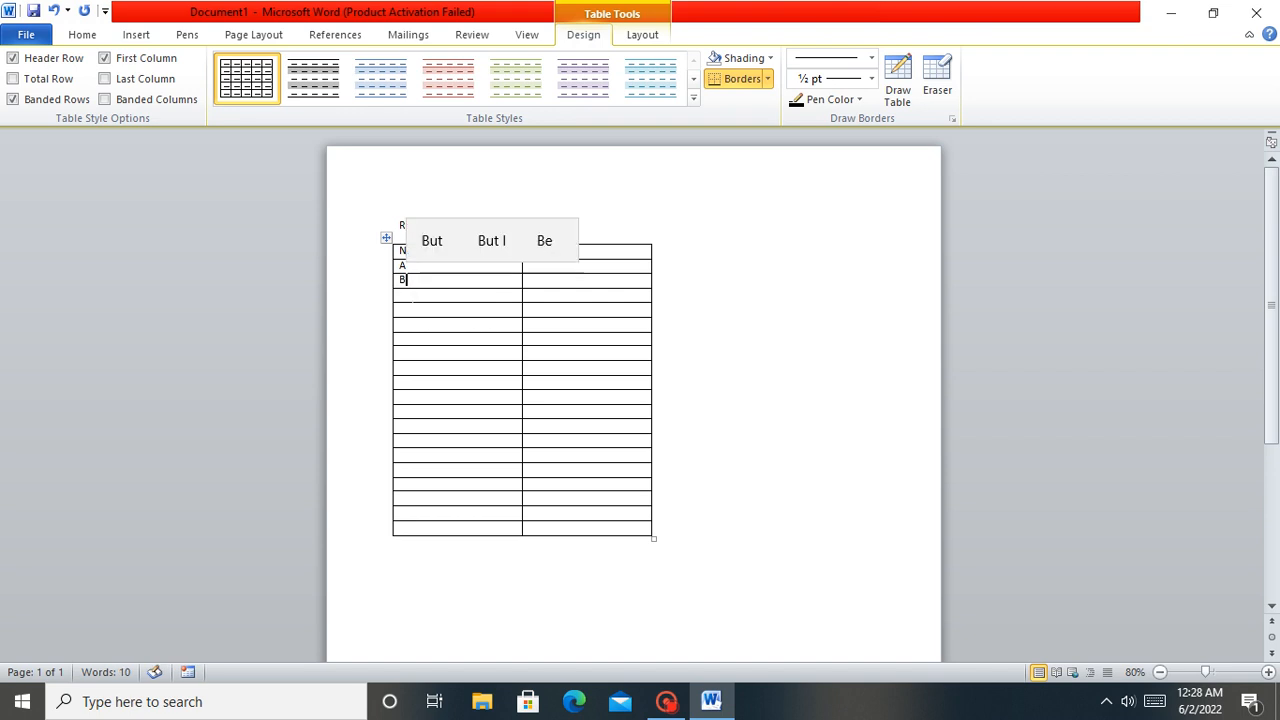
pyautogui.click(408, 294)
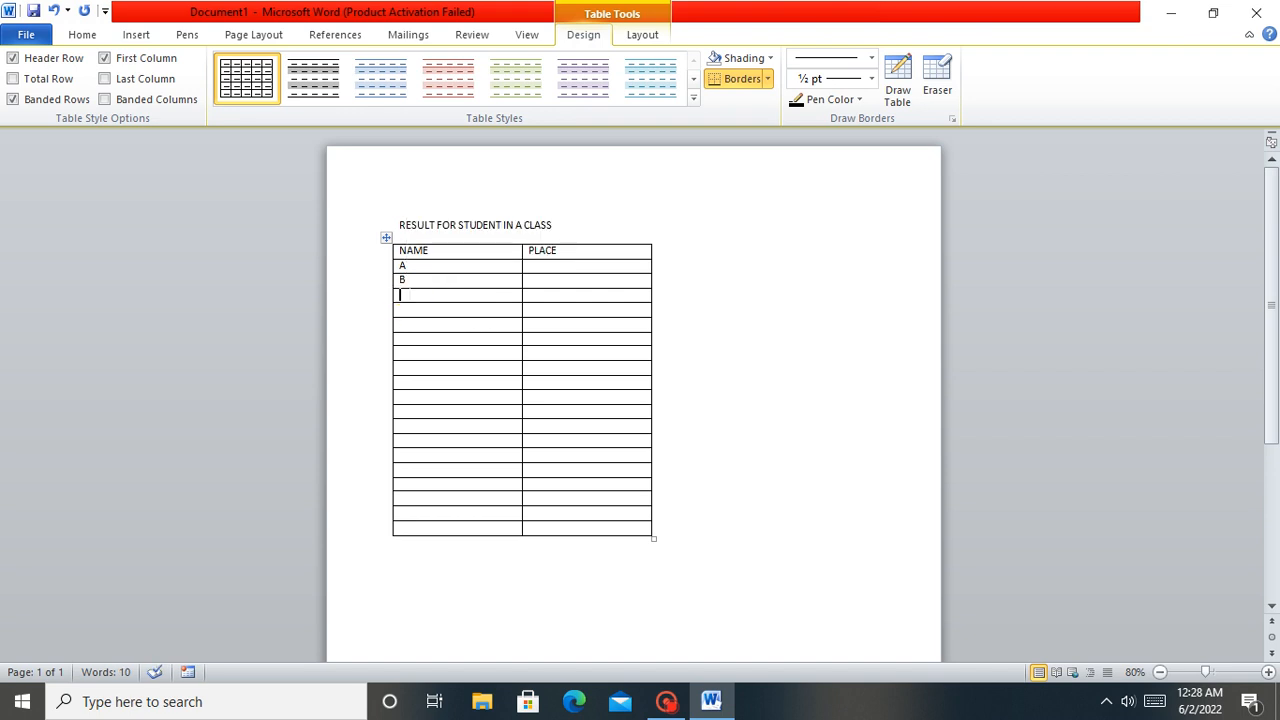
pyautogui.write('C')
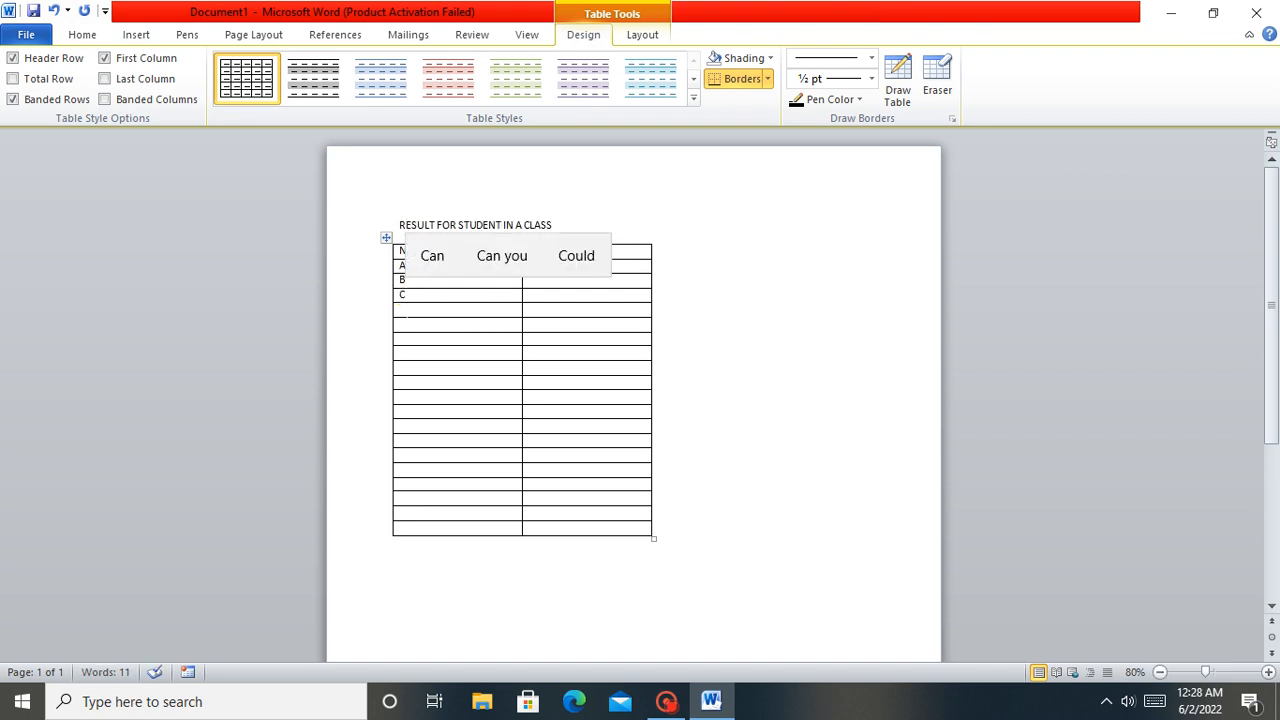
pyautogui.click(404, 310)
pyautogui.write('D')
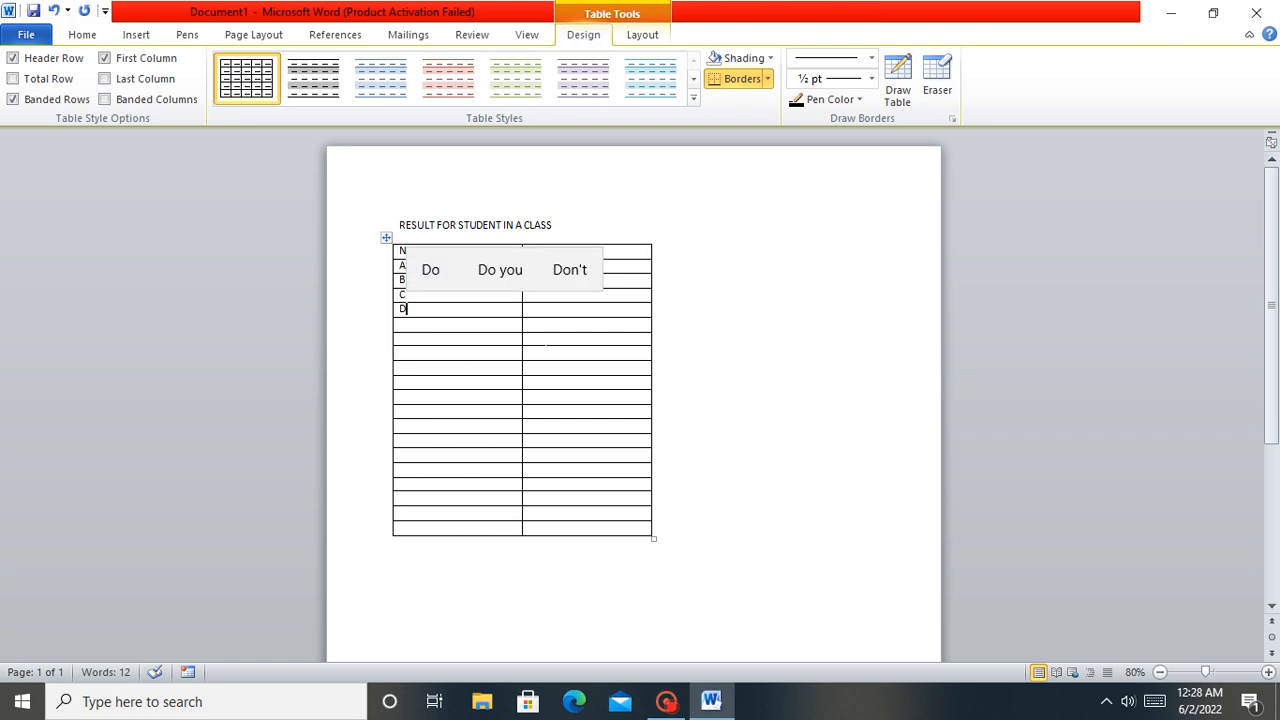
# - Fill the PLACE column for rows A to D with X, Y, W and Z
pyautogui.click(546, 340)
pyautogui.click(535, 266)
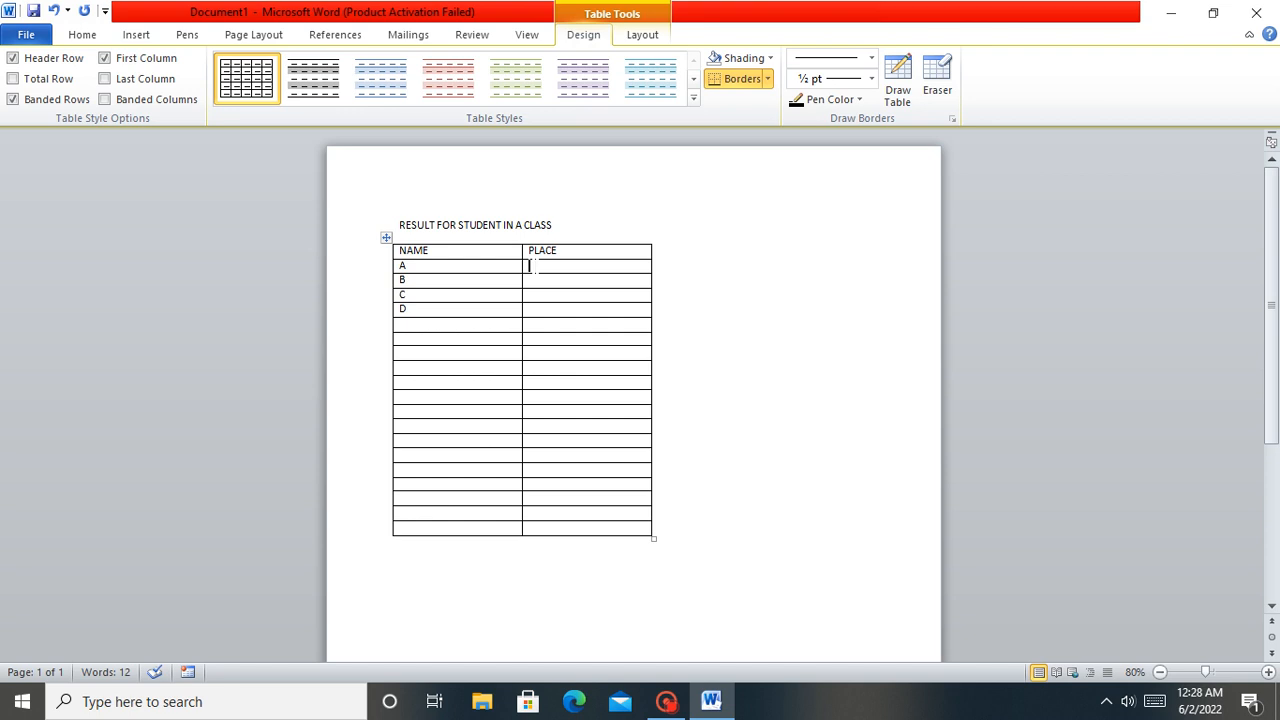
pyautogui.write('X')
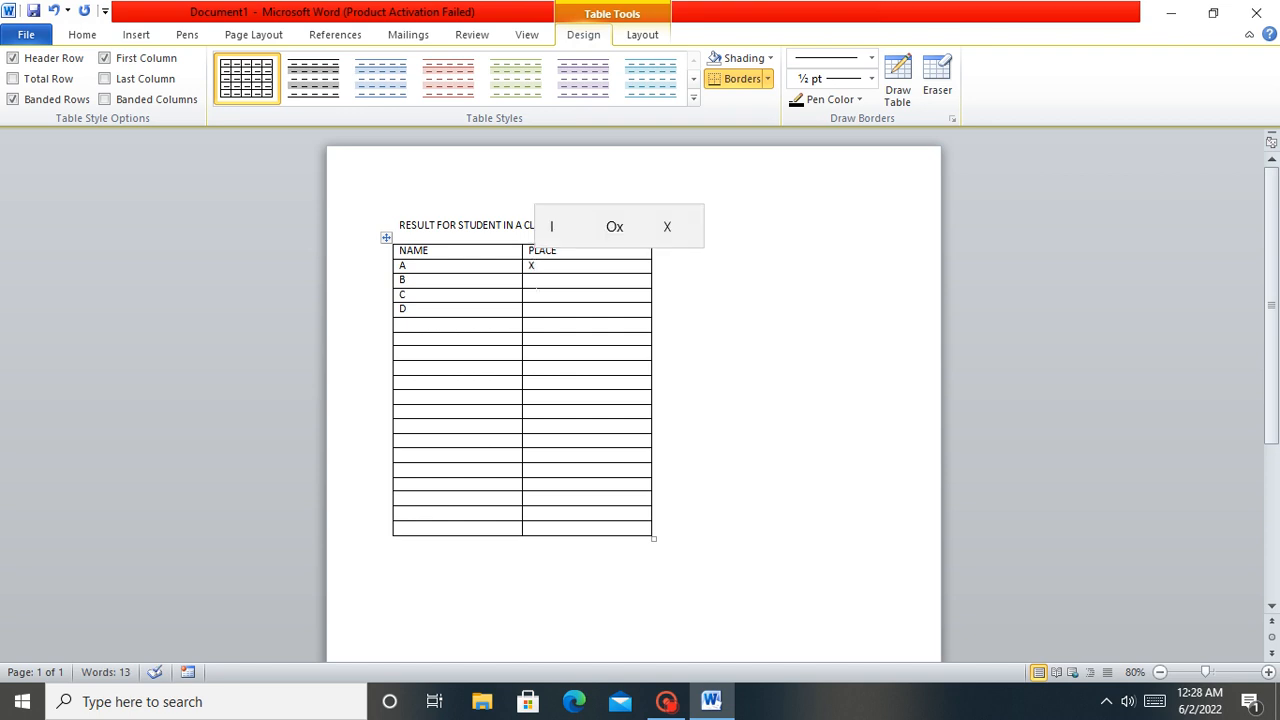
pyautogui.click(531, 279)
pyautogui.write('Y')
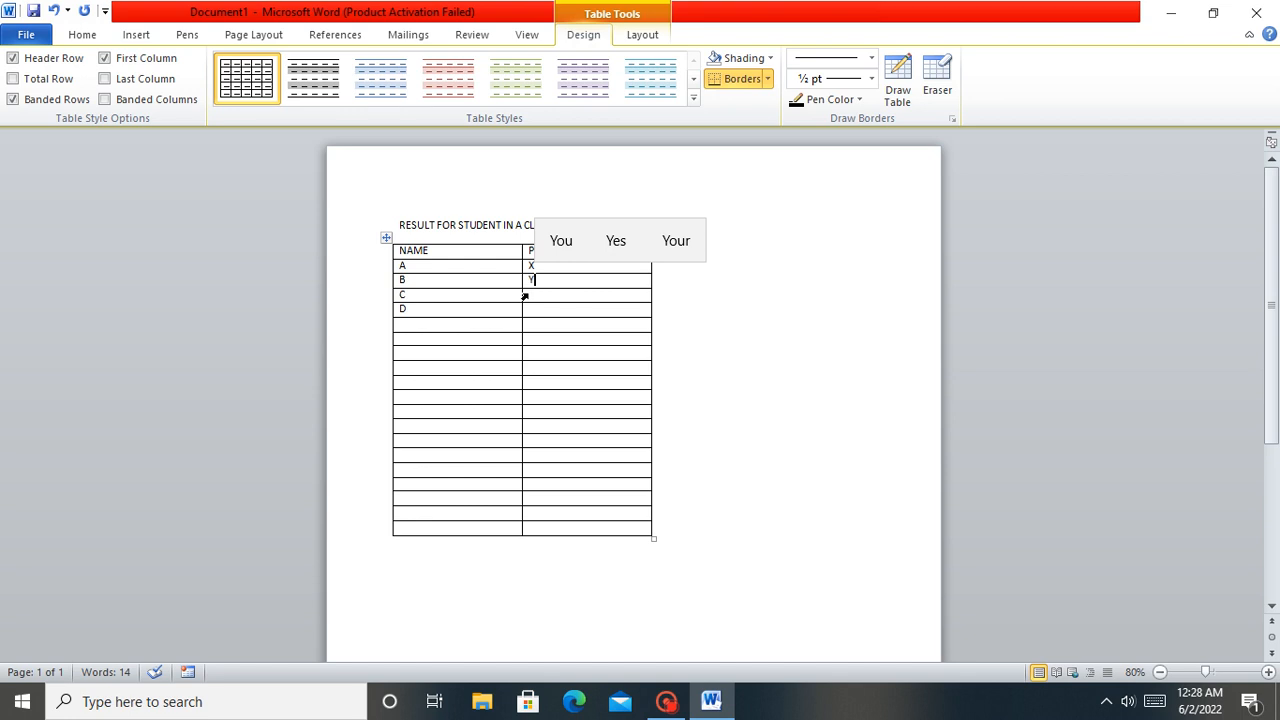
pyautogui.moveTo(527, 288); pyautogui.dragTo(529, 289)
pyautogui.click(529, 292)
pyautogui.write('WW')
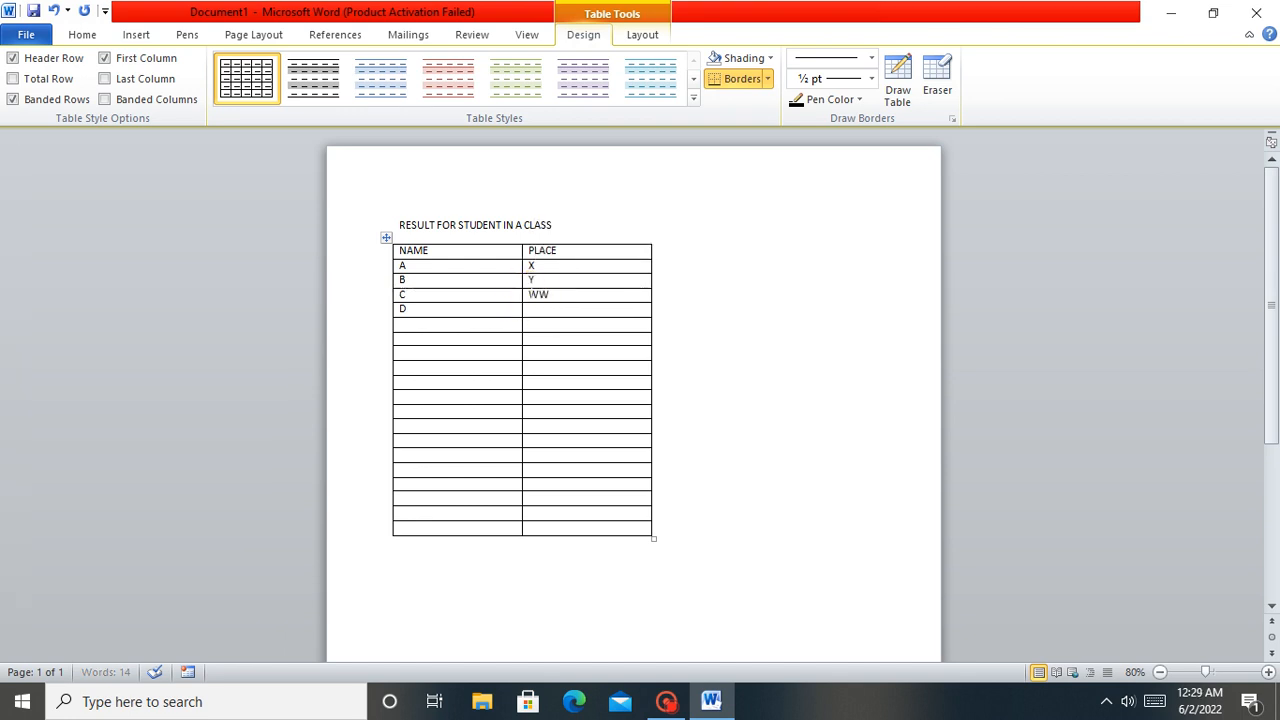
pyautogui.press('BackSpace')
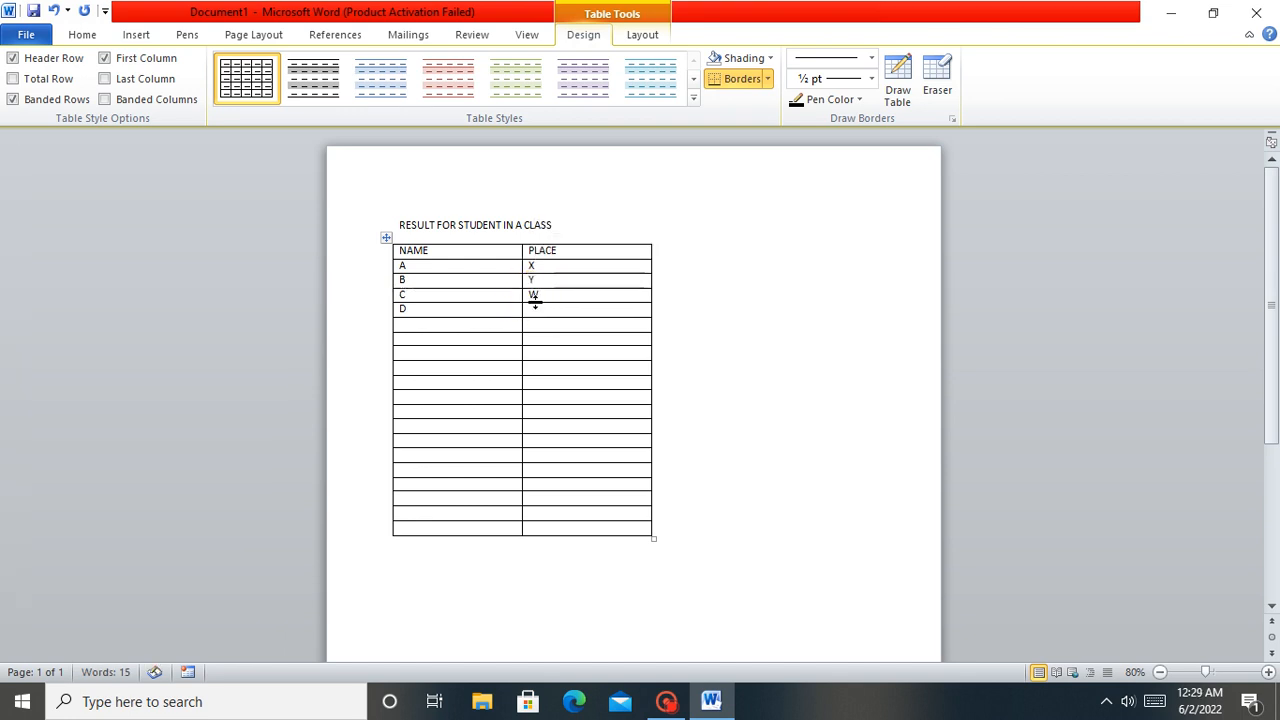
pyautogui.click(531, 306)
pyautogui.write('Z')
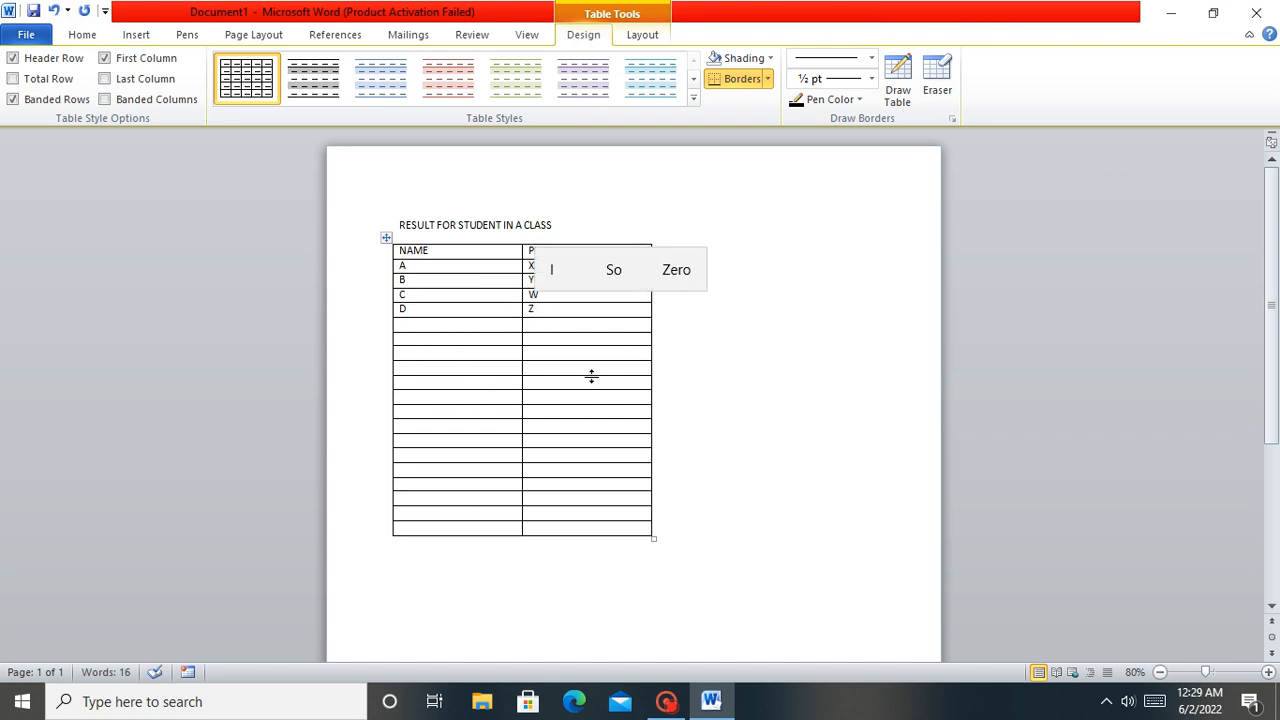
pyautogui.click(706, 398)
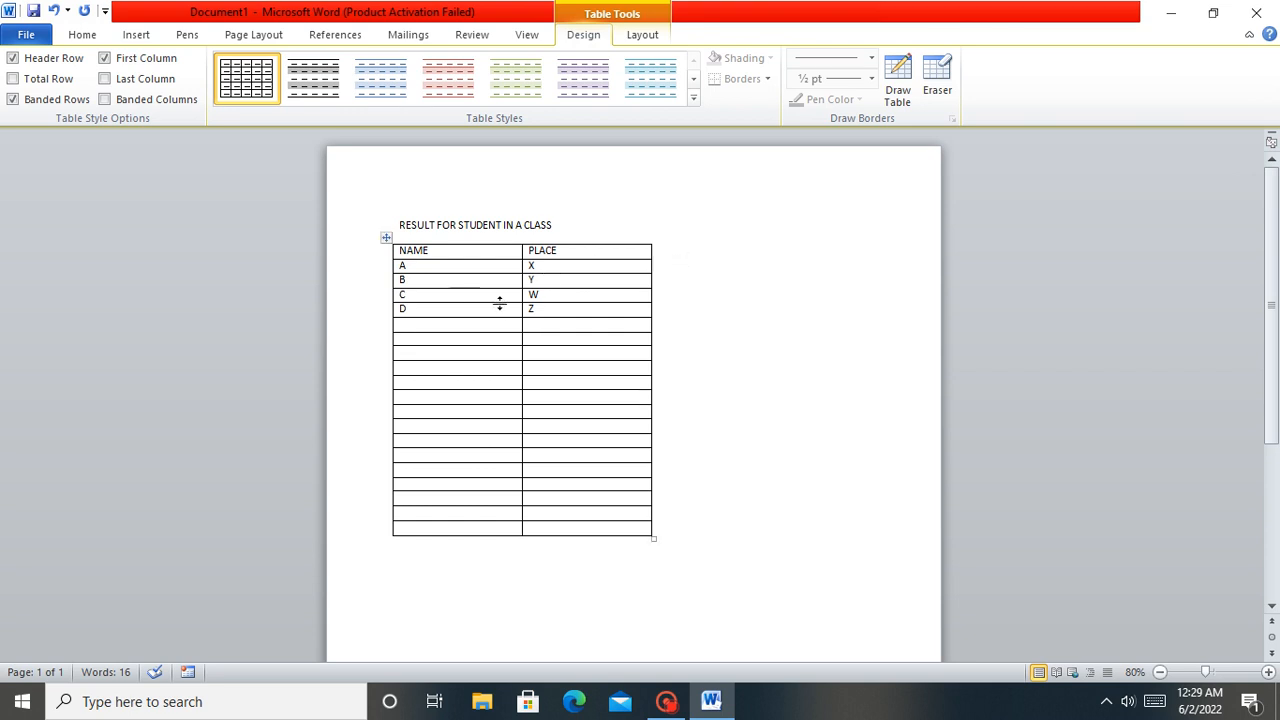
pyautogui.click(538, 340)
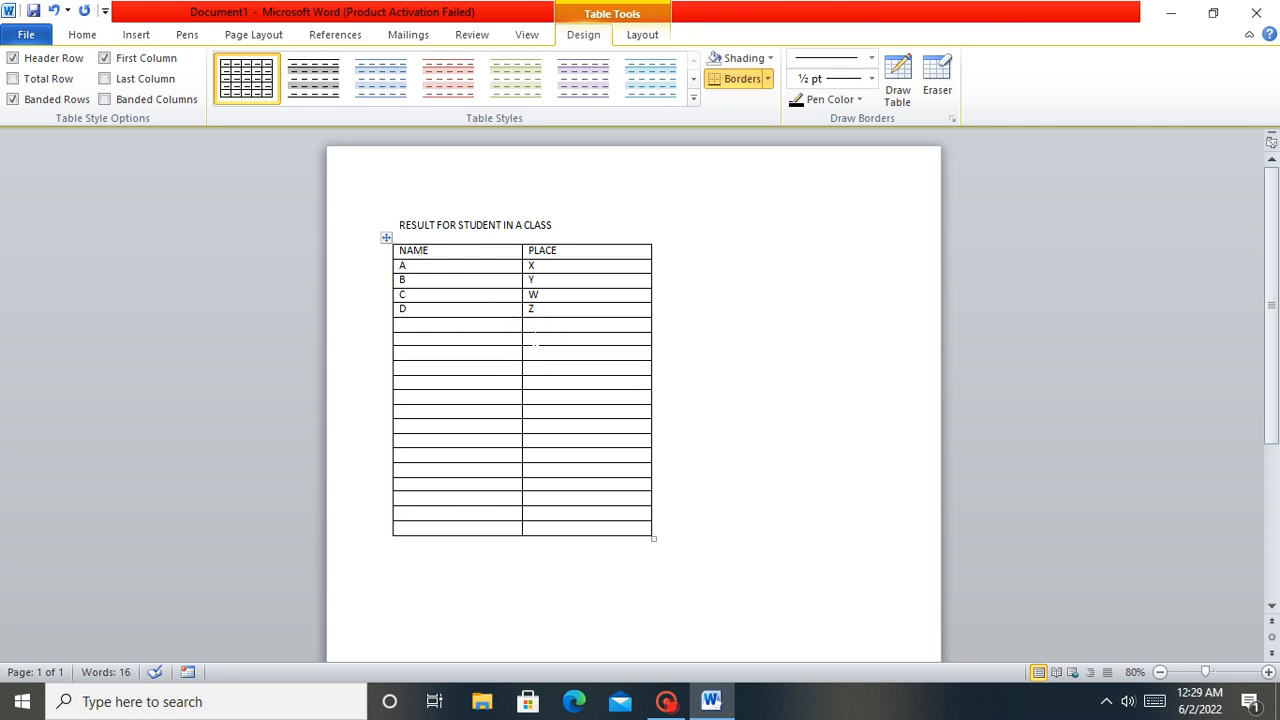
pyautogui.rightClick(531, 339)
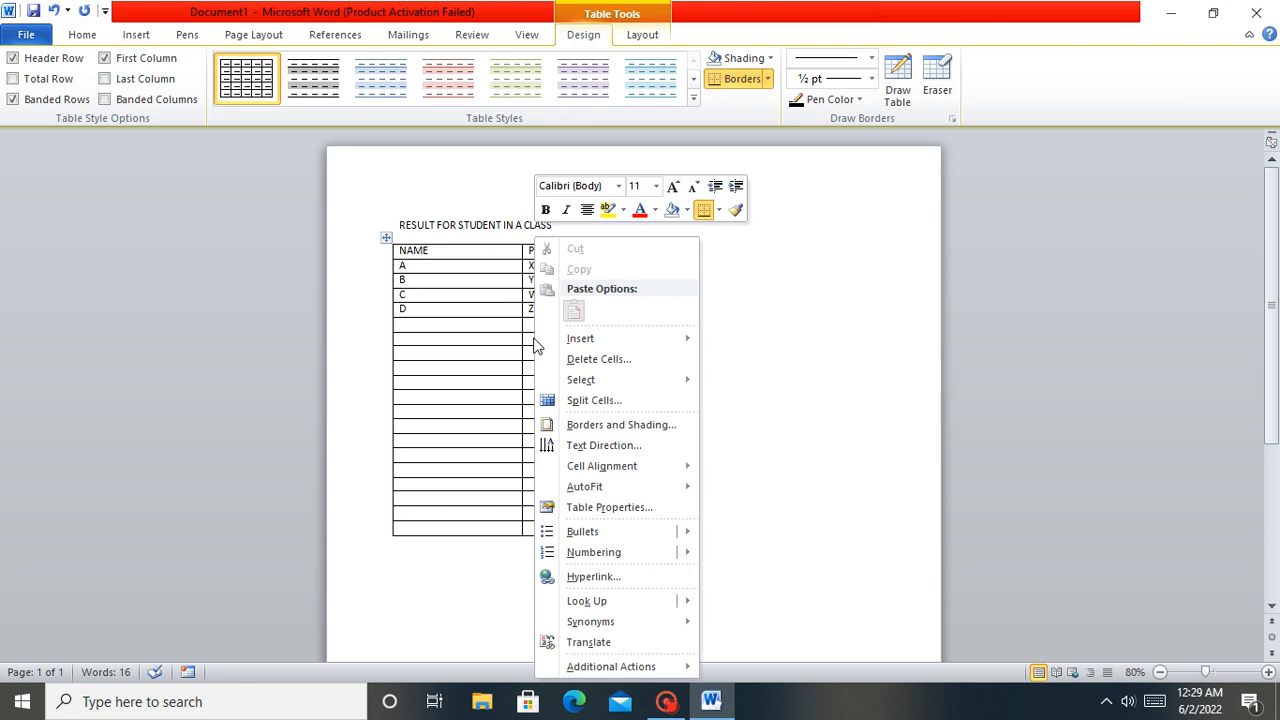
pyautogui.moveTo(586, 346)
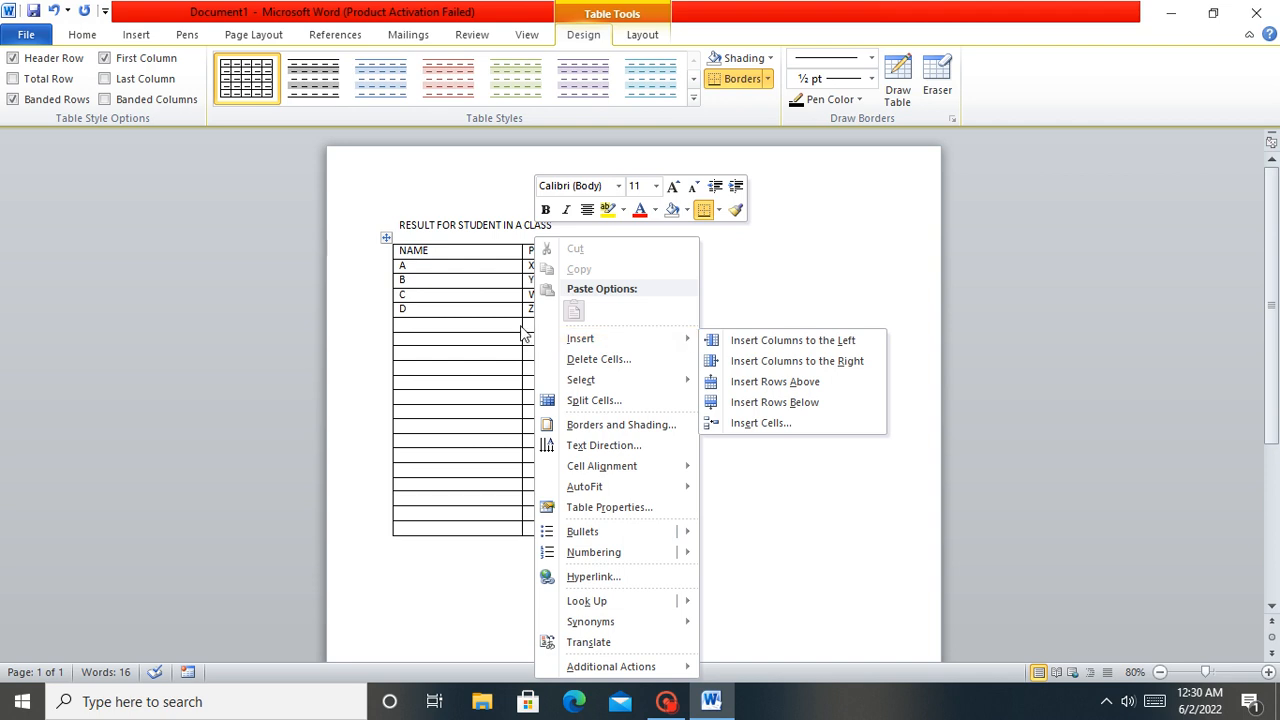
pyautogui.click(843, 362)
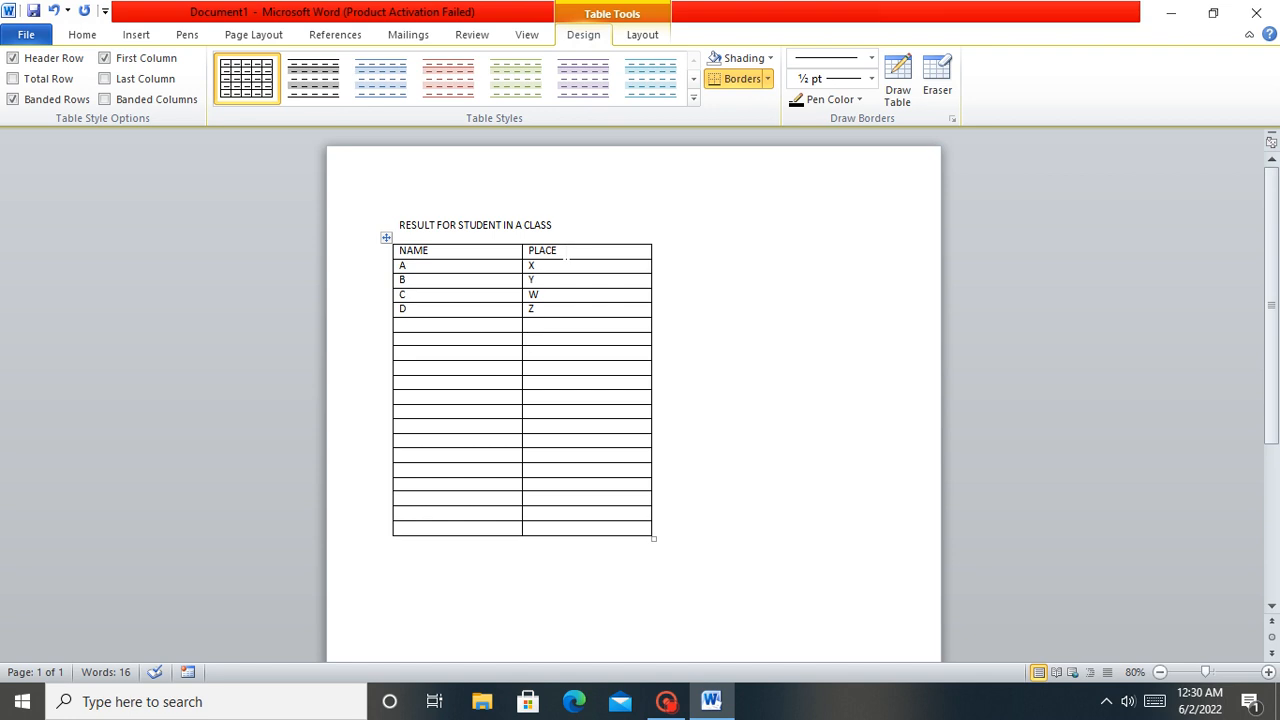
# - Insert a blank column between the NAME and PLACE columns, immediately before PLACE
pyautogui.click(529, 340)
pyautogui.click(531, 338)
pyautogui.rightClick(534, 341)
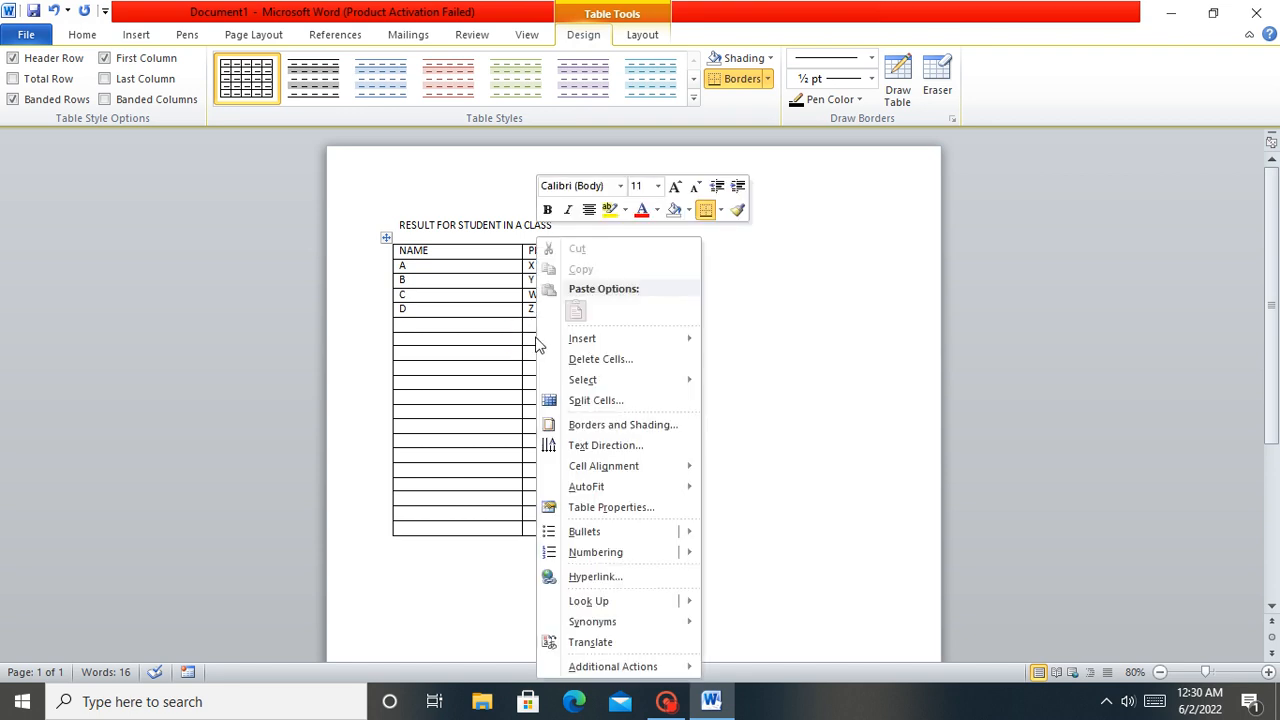
pyautogui.click(588, 340)
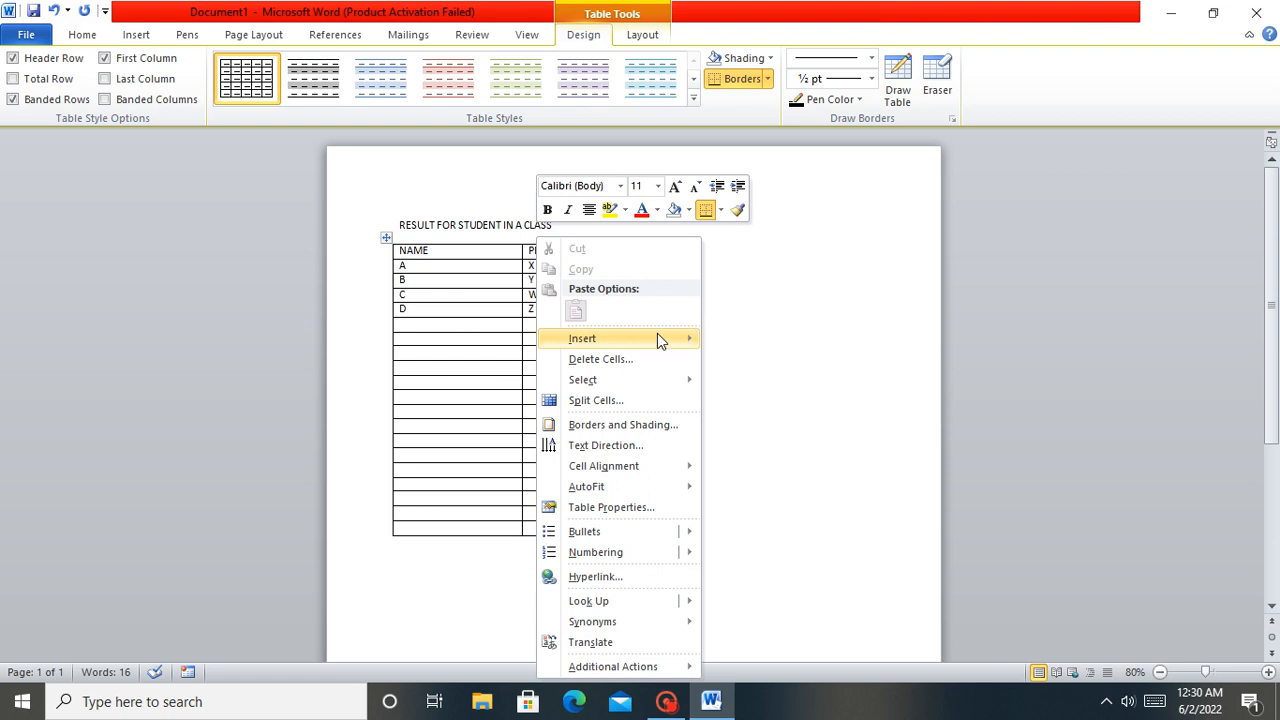
pyautogui.moveTo(660, 338)
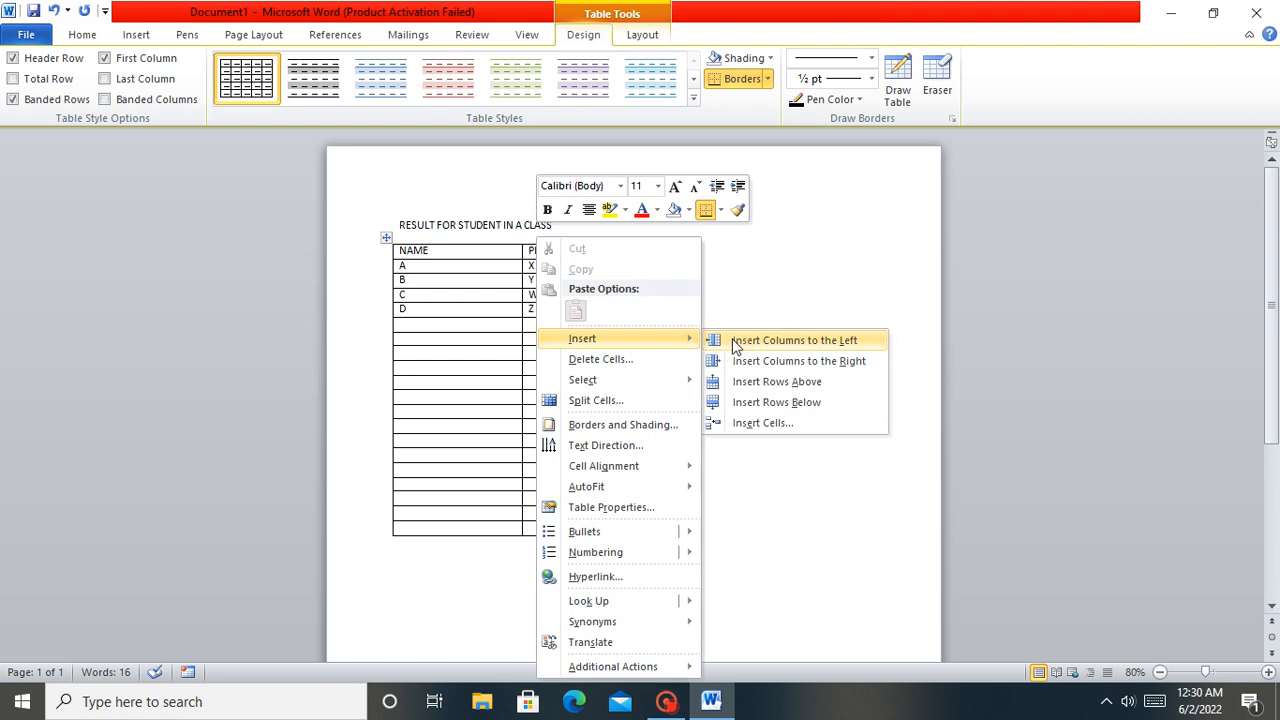
pyautogui.click(735, 342)
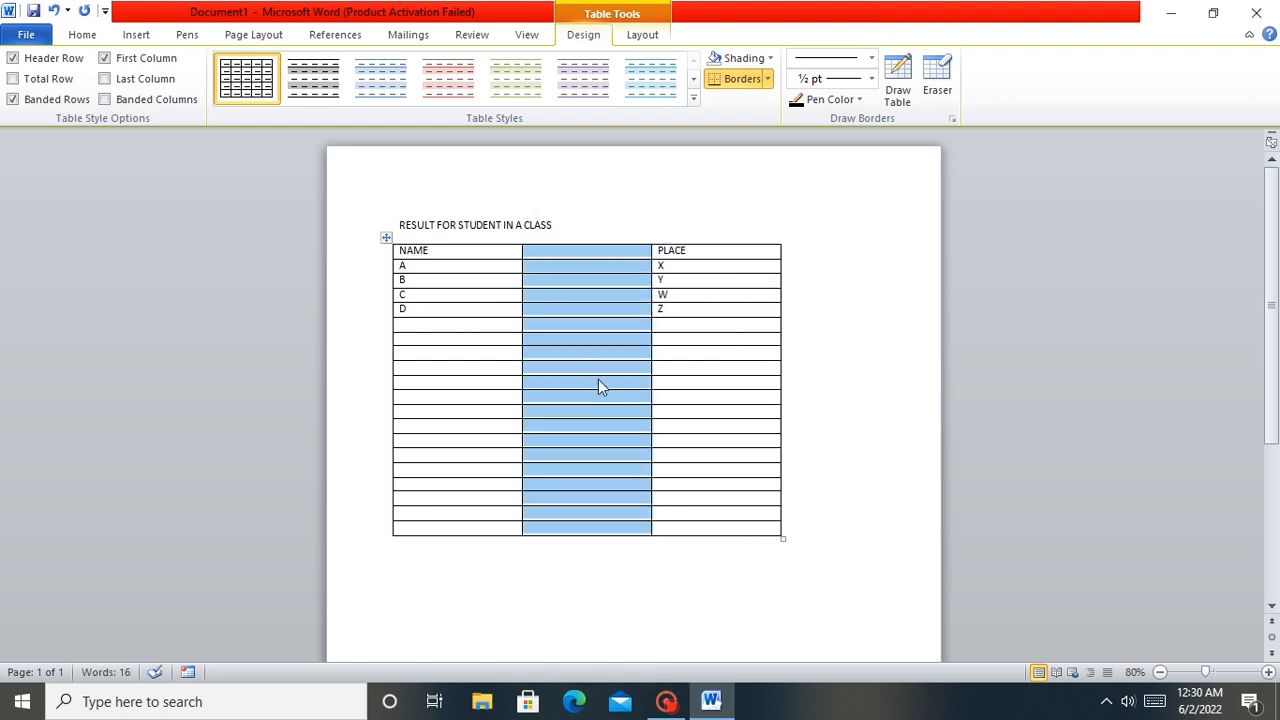
pyautogui.click(860, 363)
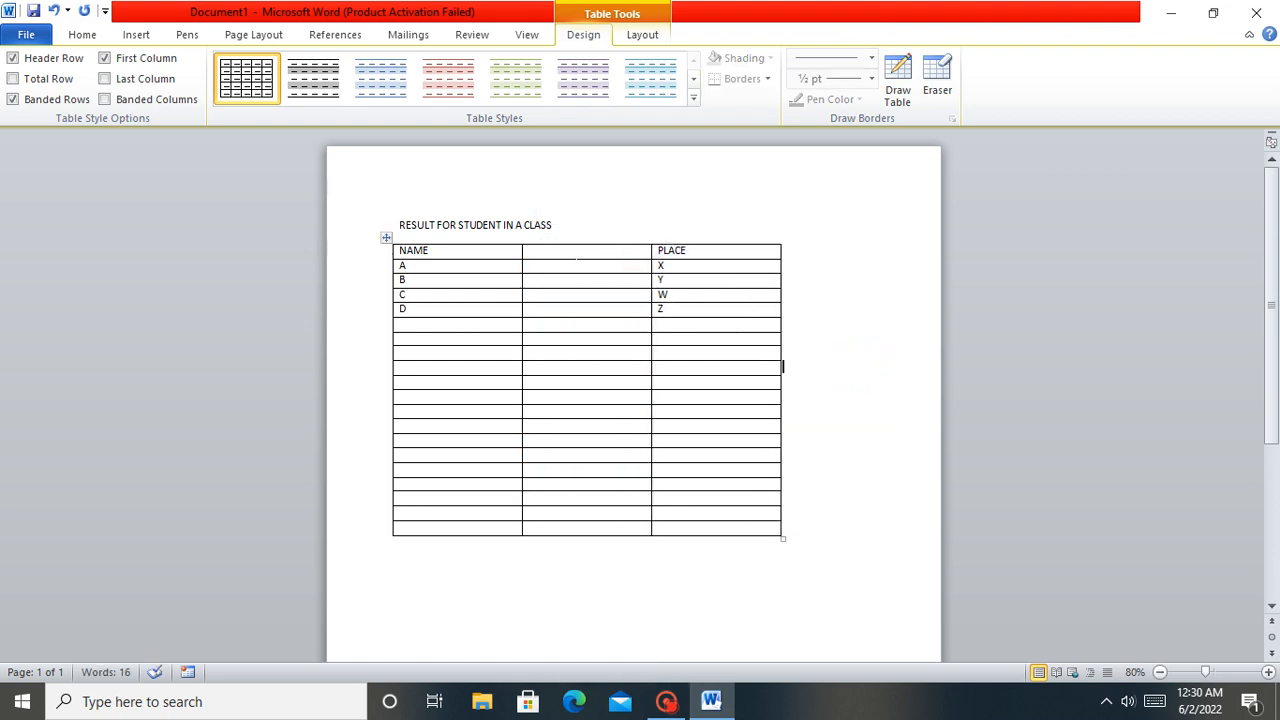
# - Label the header of the new middle column AGES and narrow the table to about three quarters of its width
pyautogui.click(576, 250)
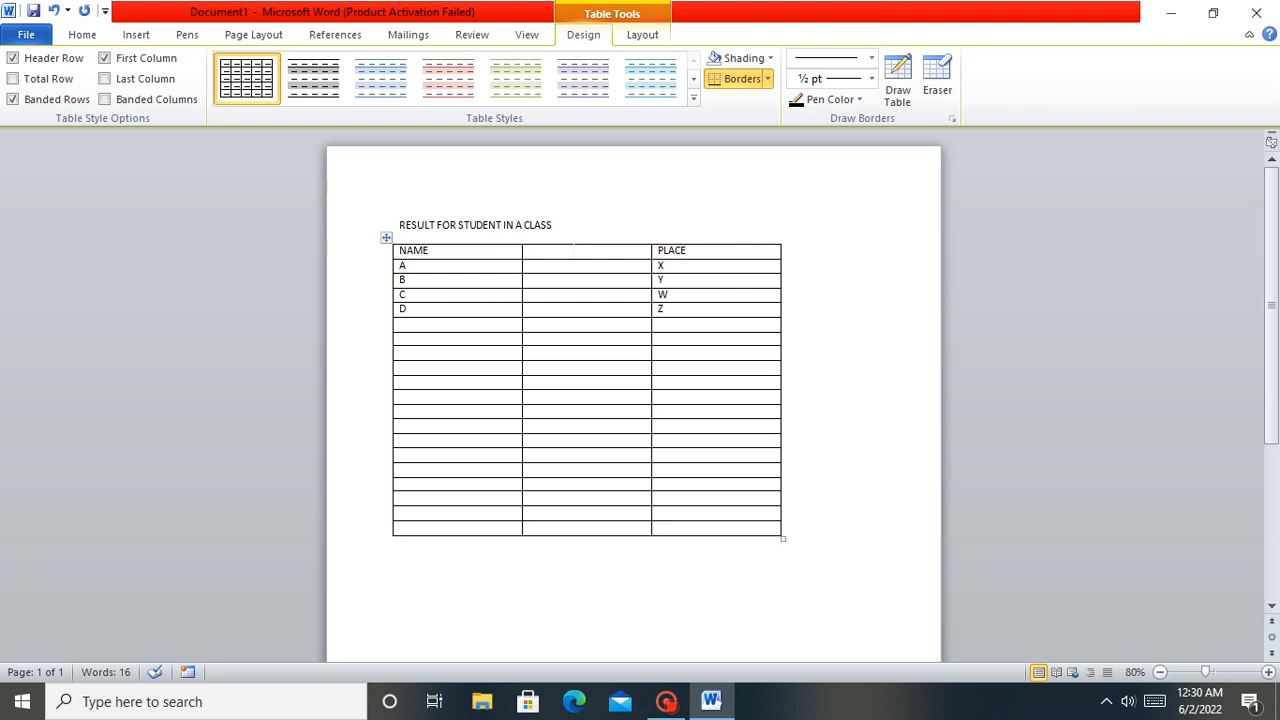
pyautogui.write('AGES')
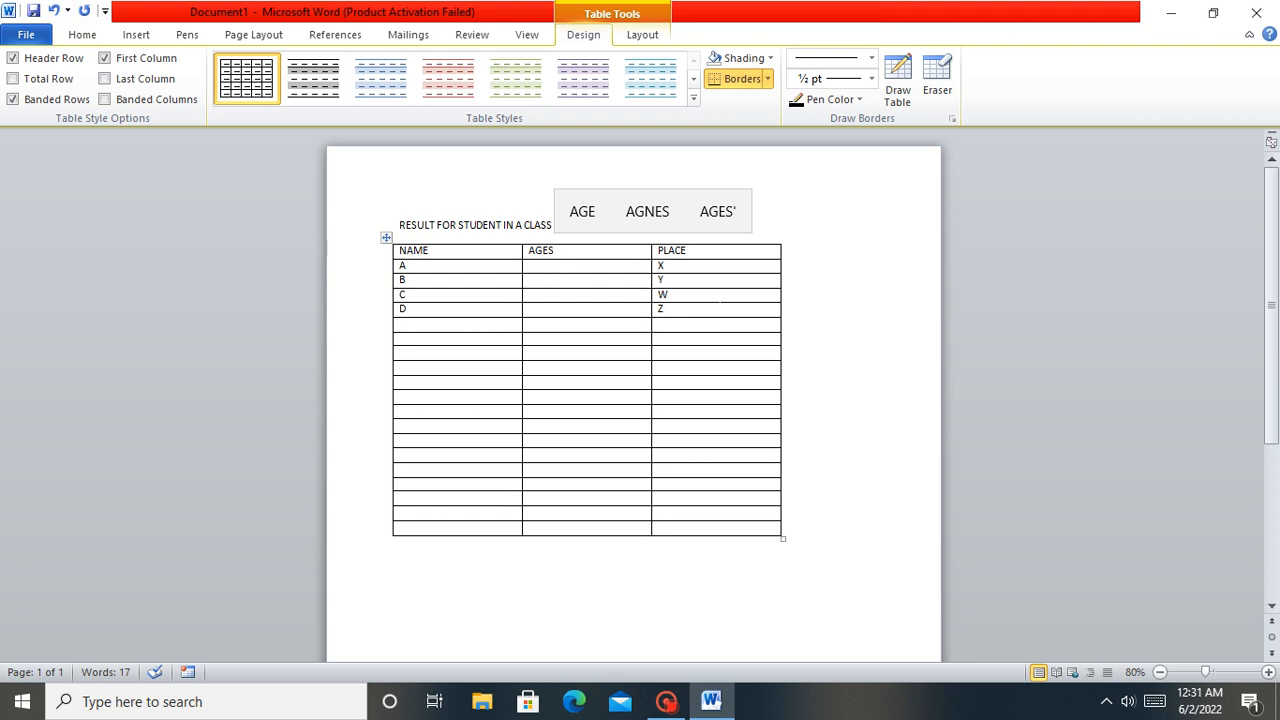
pyautogui.click(782, 538)
pyautogui.moveTo(782, 538); pyautogui.dragTo(689, 549)
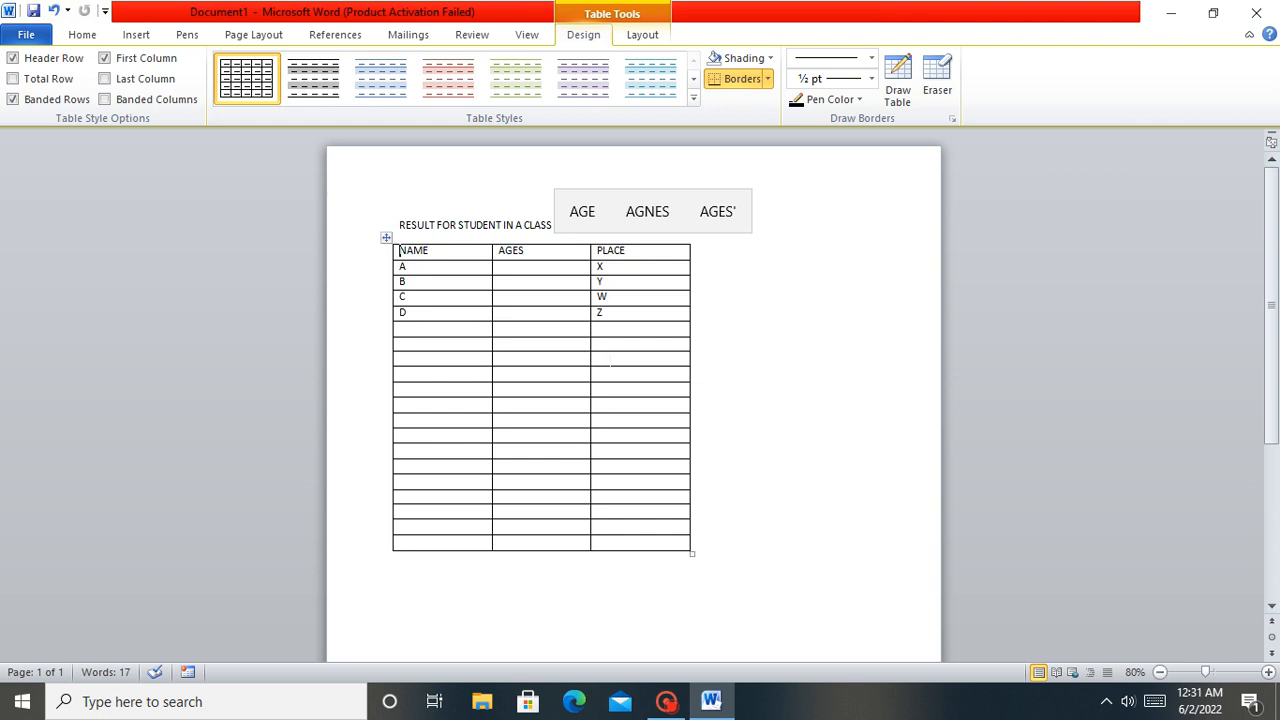
pyautogui.click(606, 358)
pyautogui.rightClick(609, 364)
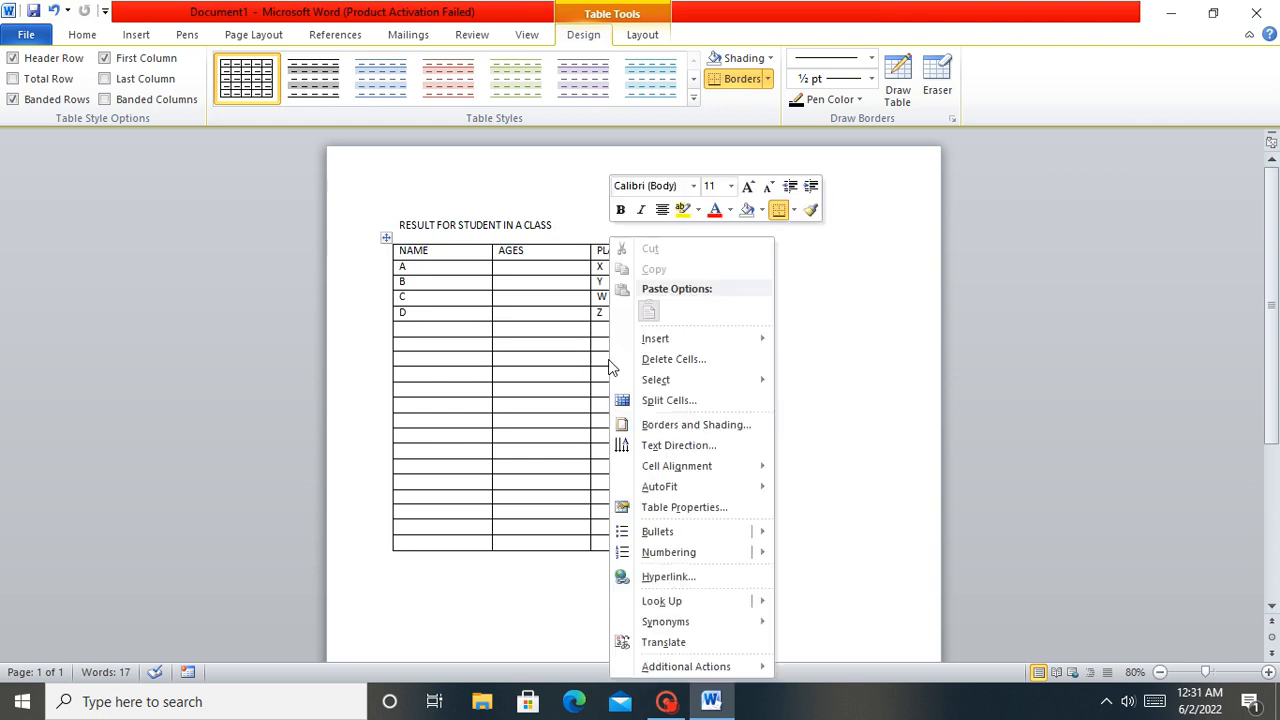
pyautogui.moveTo(648, 343)
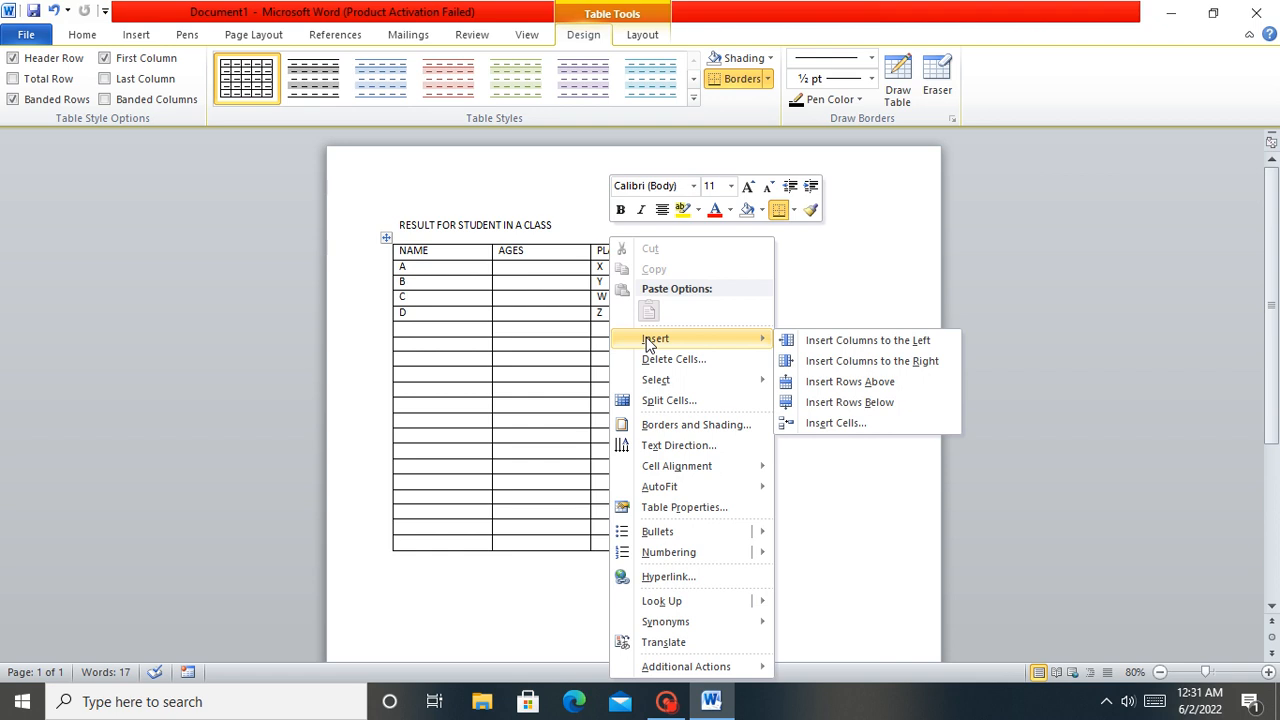
pyautogui.click(816, 268)
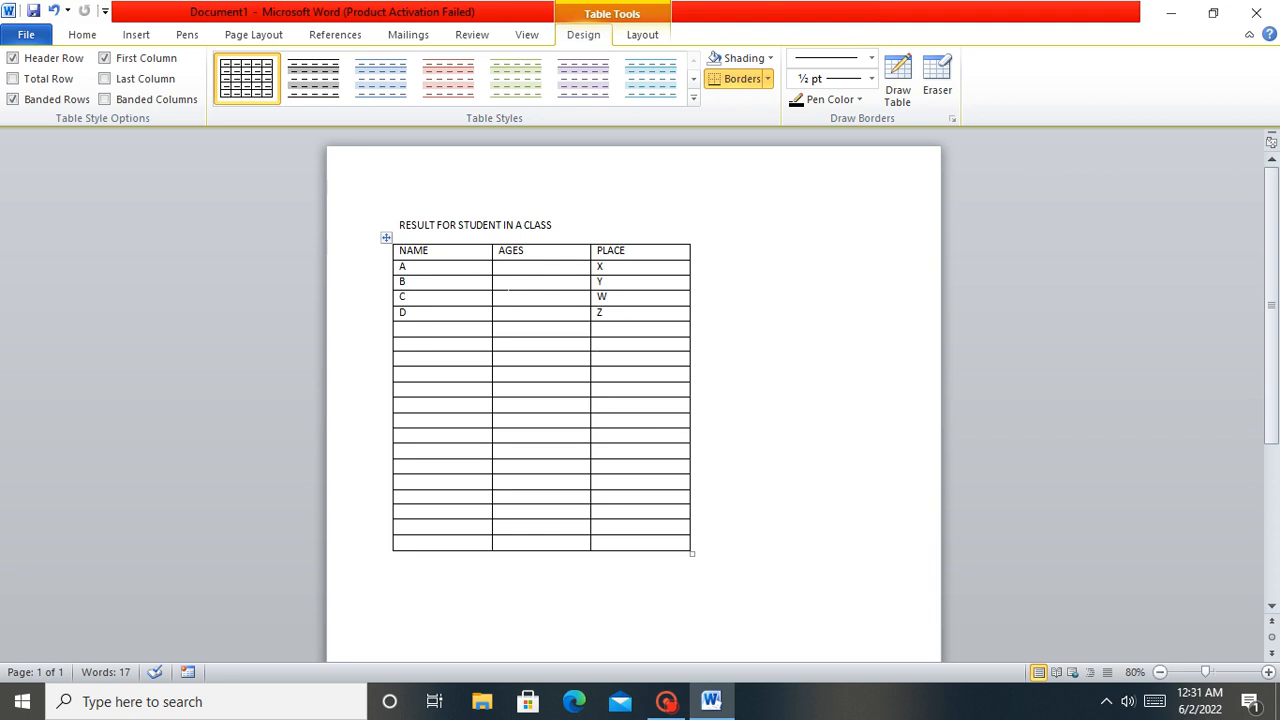
# - Select the whole AGES column and insert a blank column to its left, between NAME and AGES
pyautogui.click(500, 283)
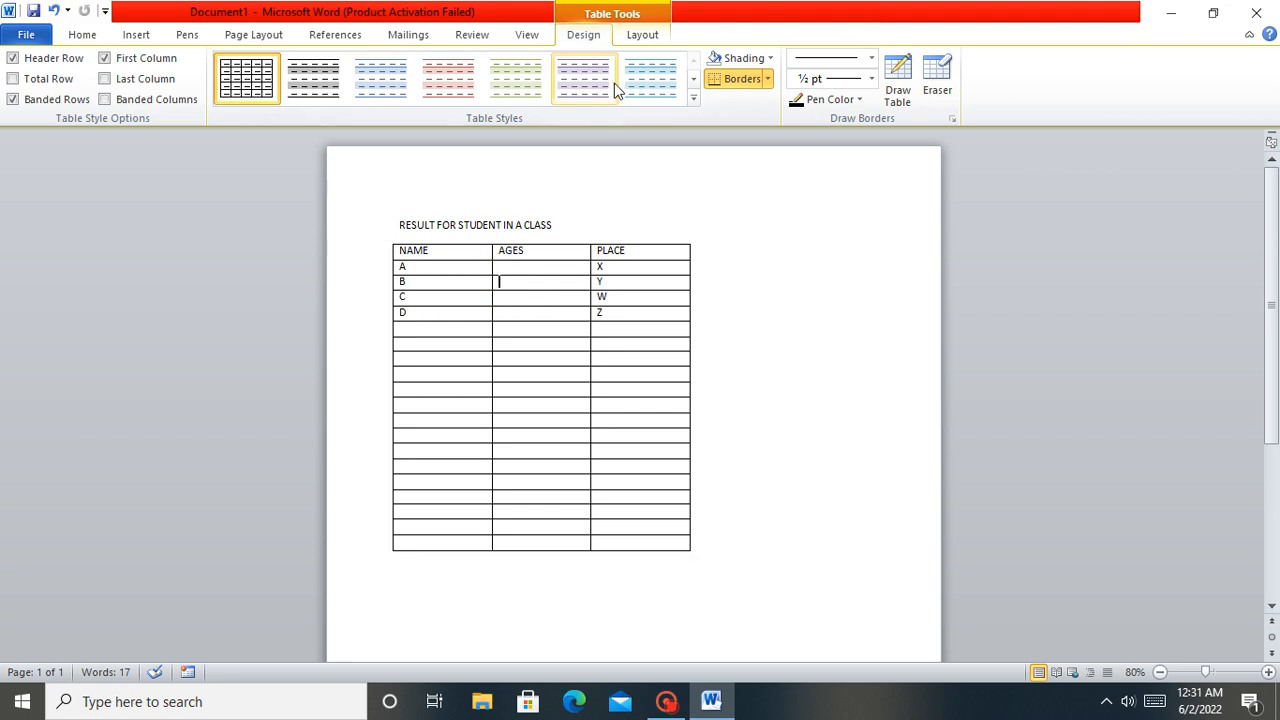
pyautogui.click(640, 36)
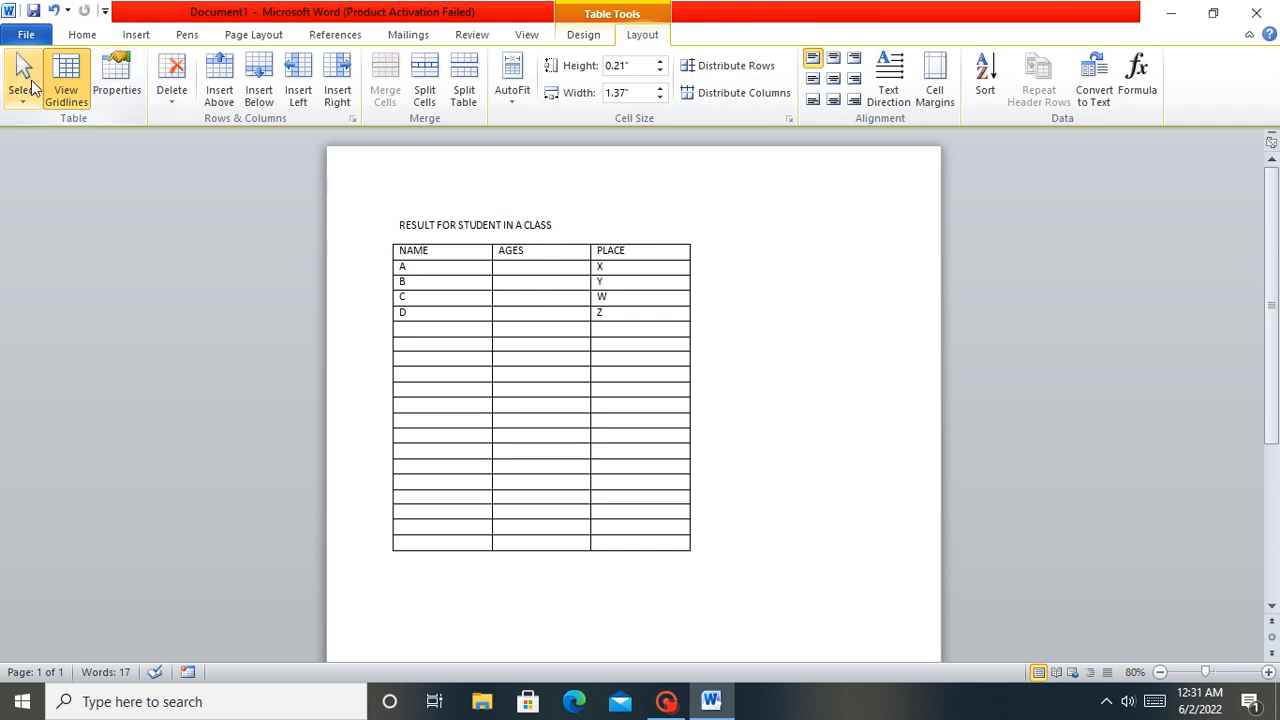
pyautogui.click(29, 88)
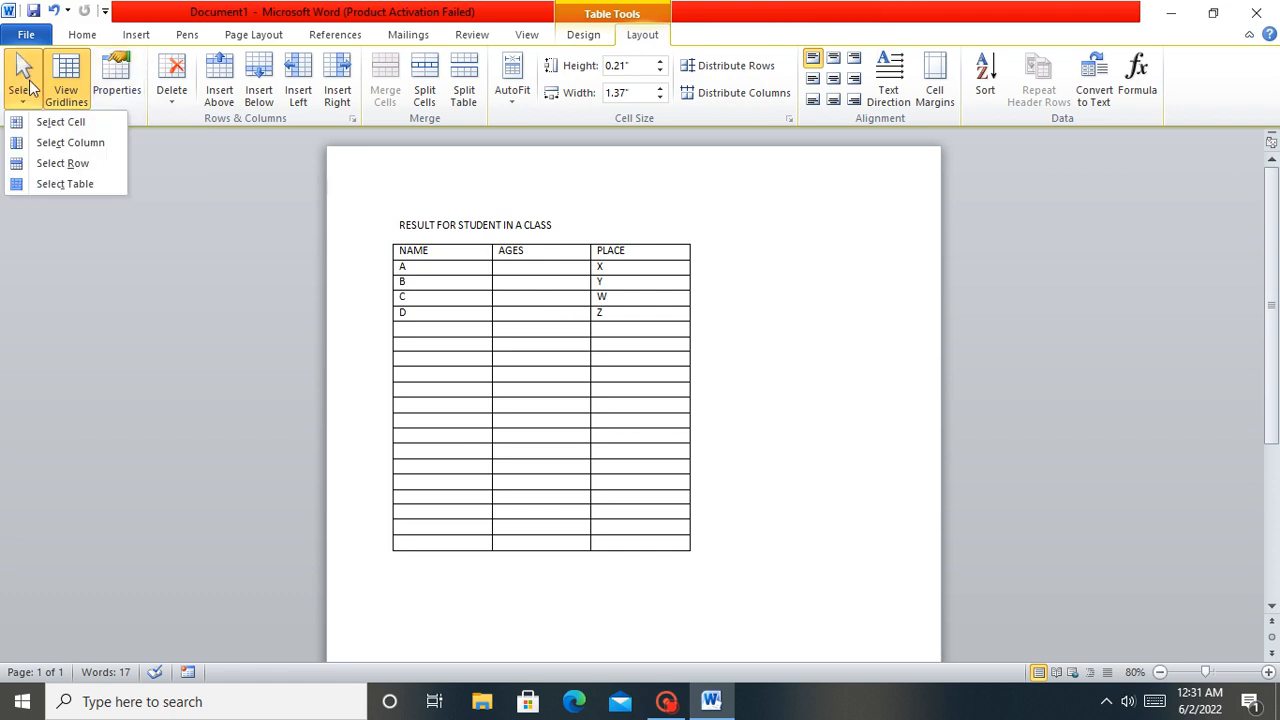
pyautogui.click(64, 140)
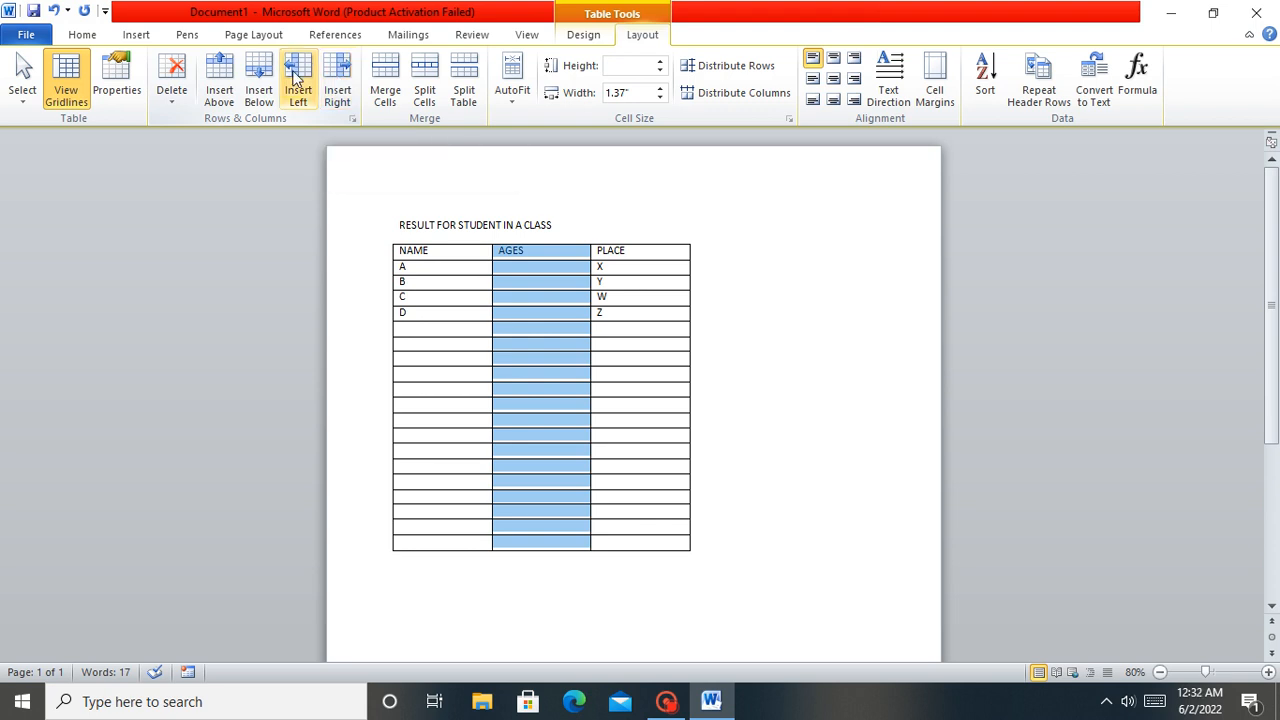
pyautogui.click(297, 80)
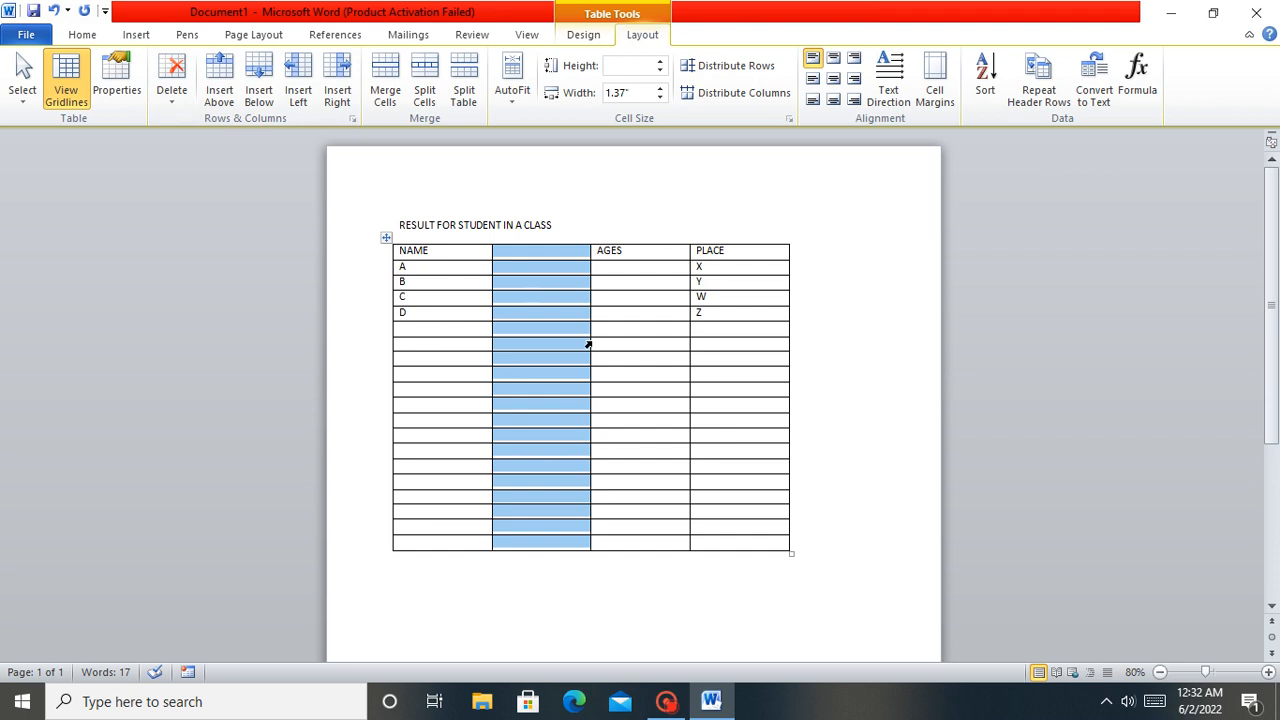
pyautogui.click(643, 572)
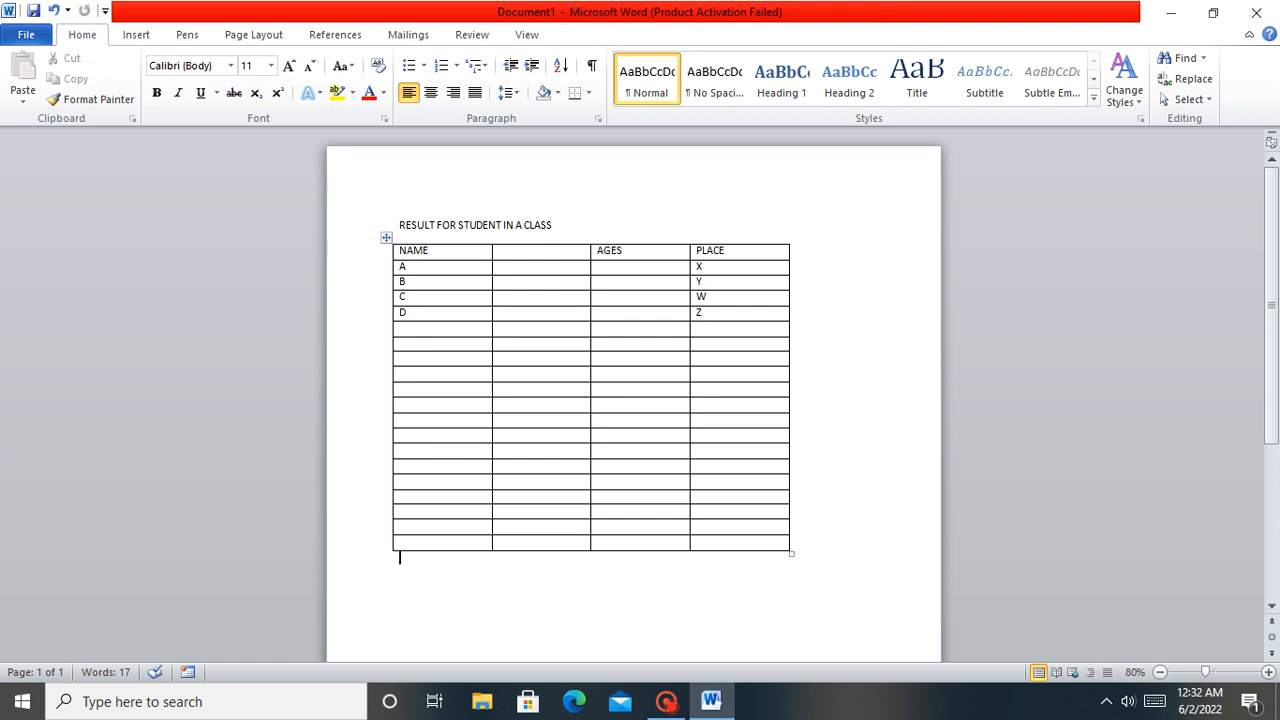
# - Enter F in the NAME column cell directly below D
pyautogui.click(405, 328)
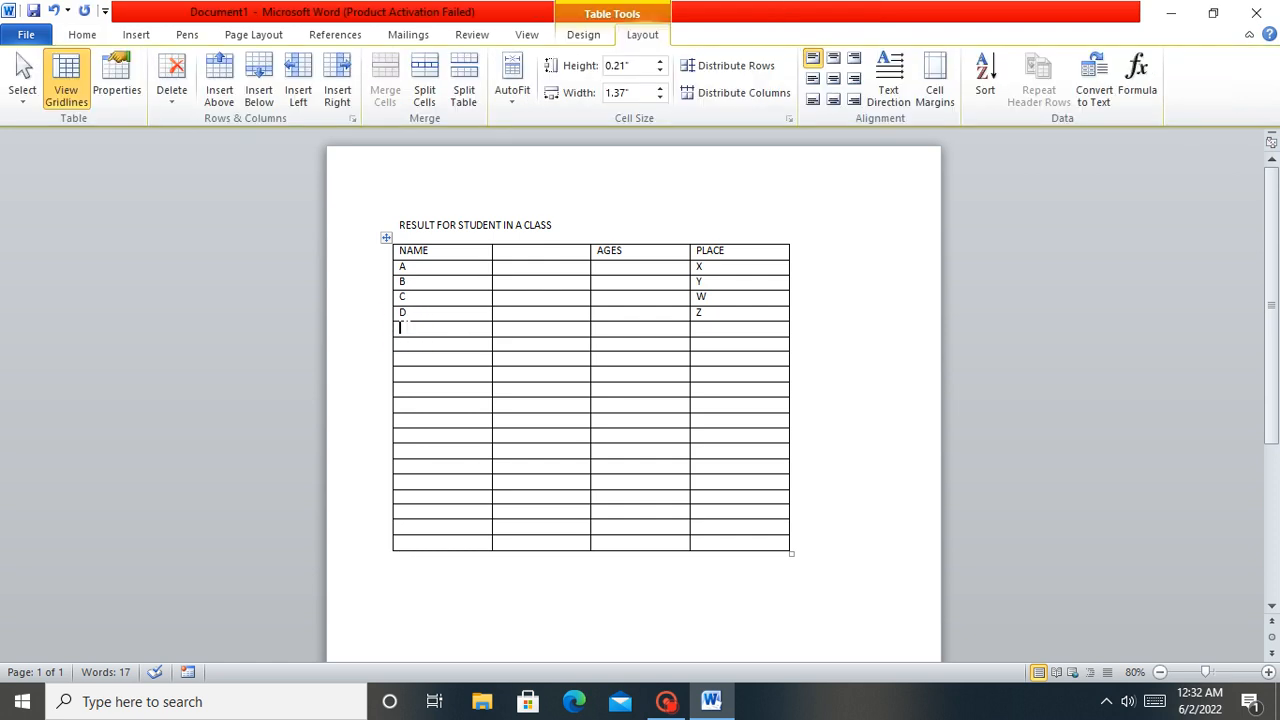
pyautogui.write('F')
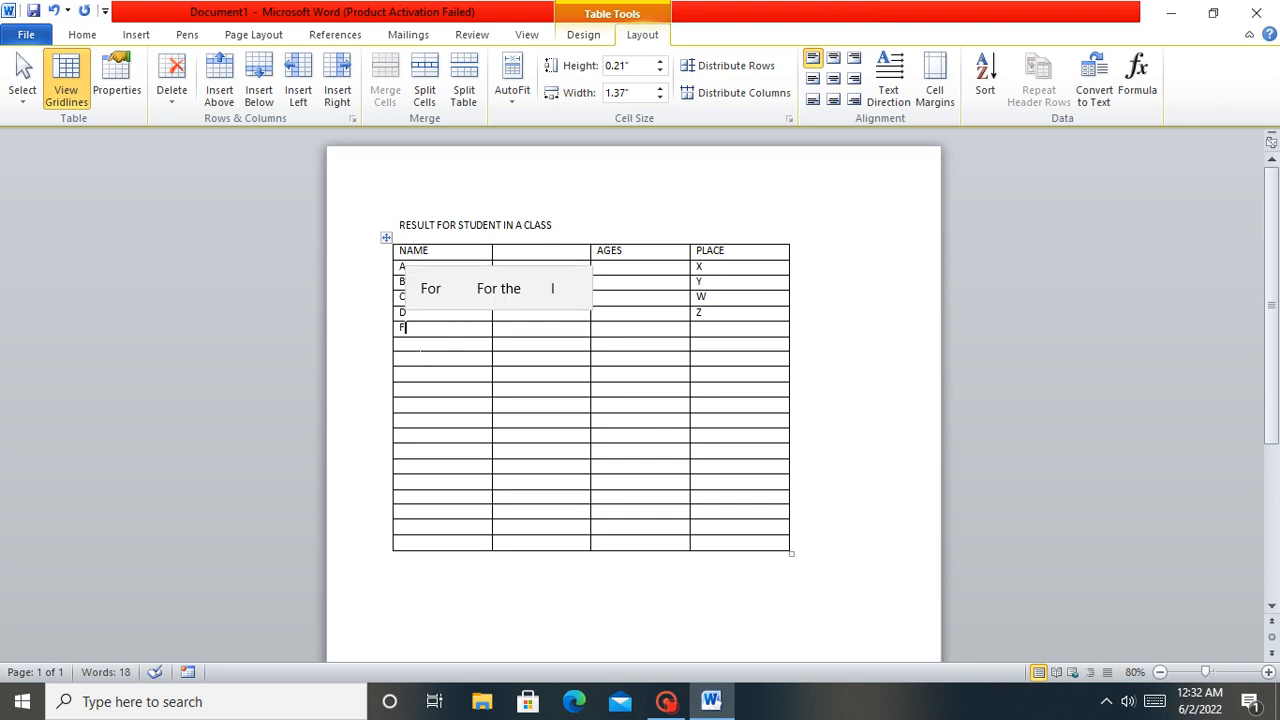
pyautogui.click(416, 343)
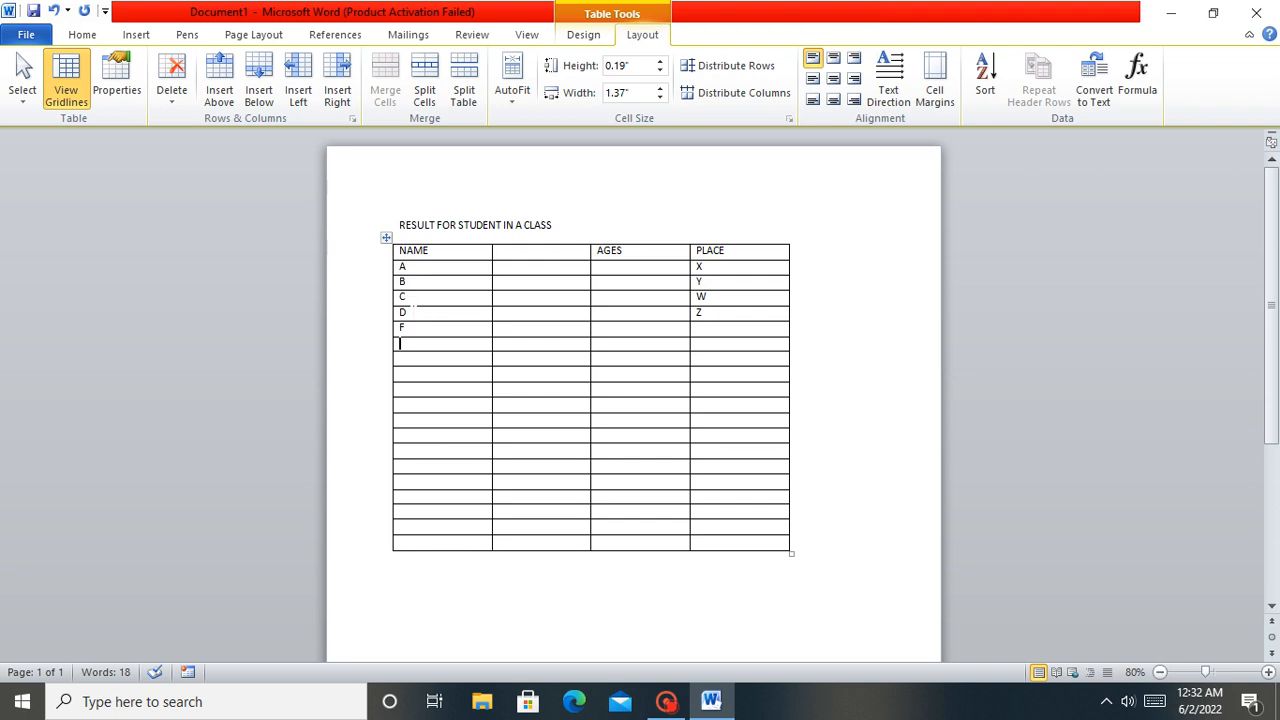
pyautogui.click(410, 310)
pyautogui.rightClick(411, 318)
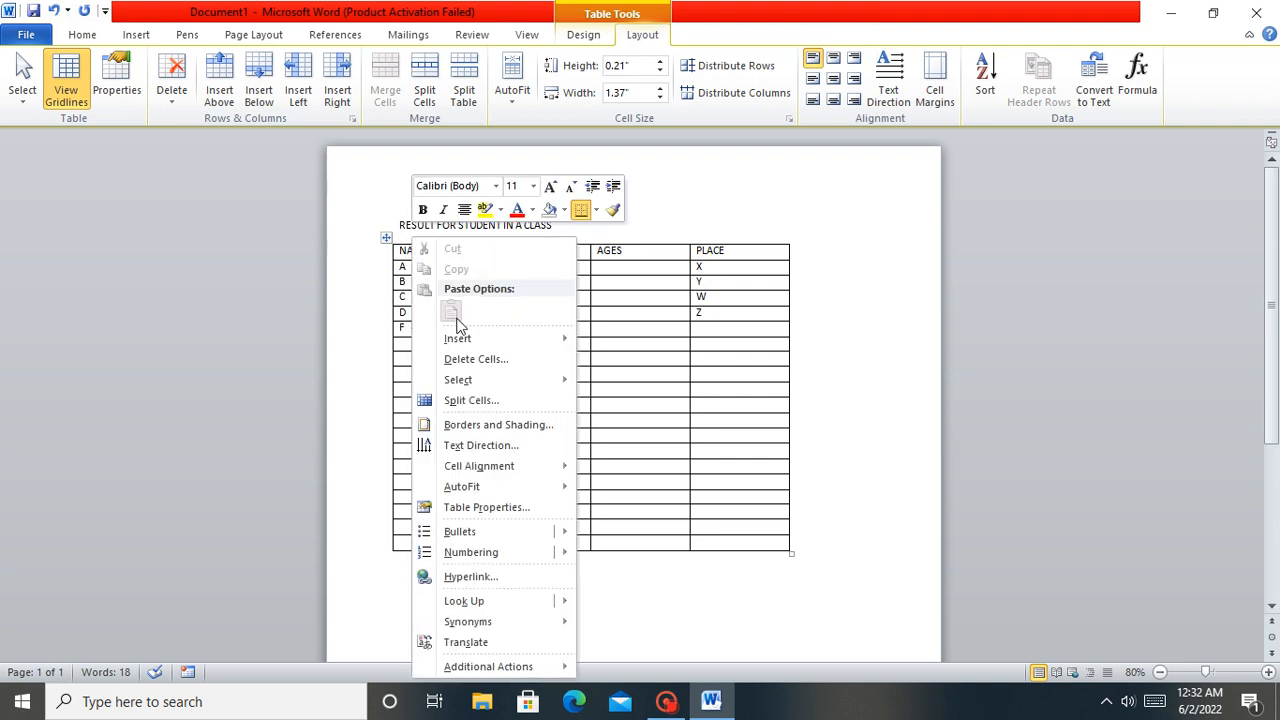
pyautogui.moveTo(460, 344)
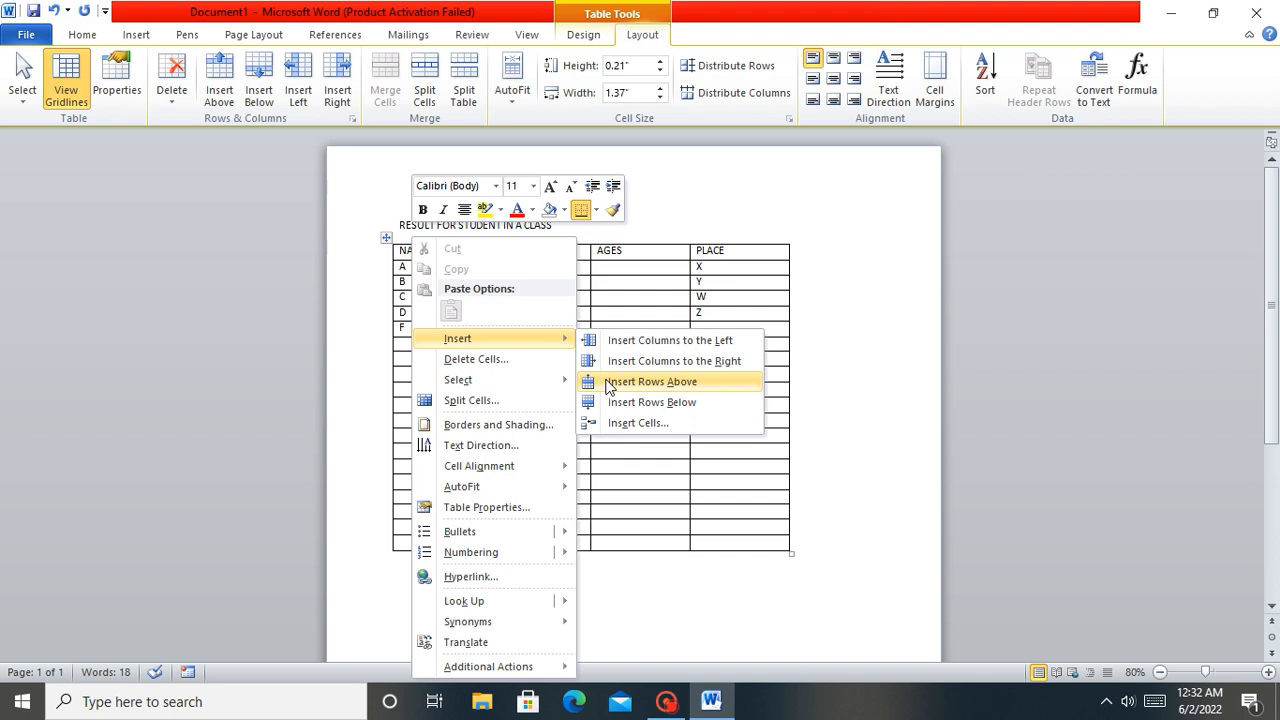
pyautogui.click(393, 336)
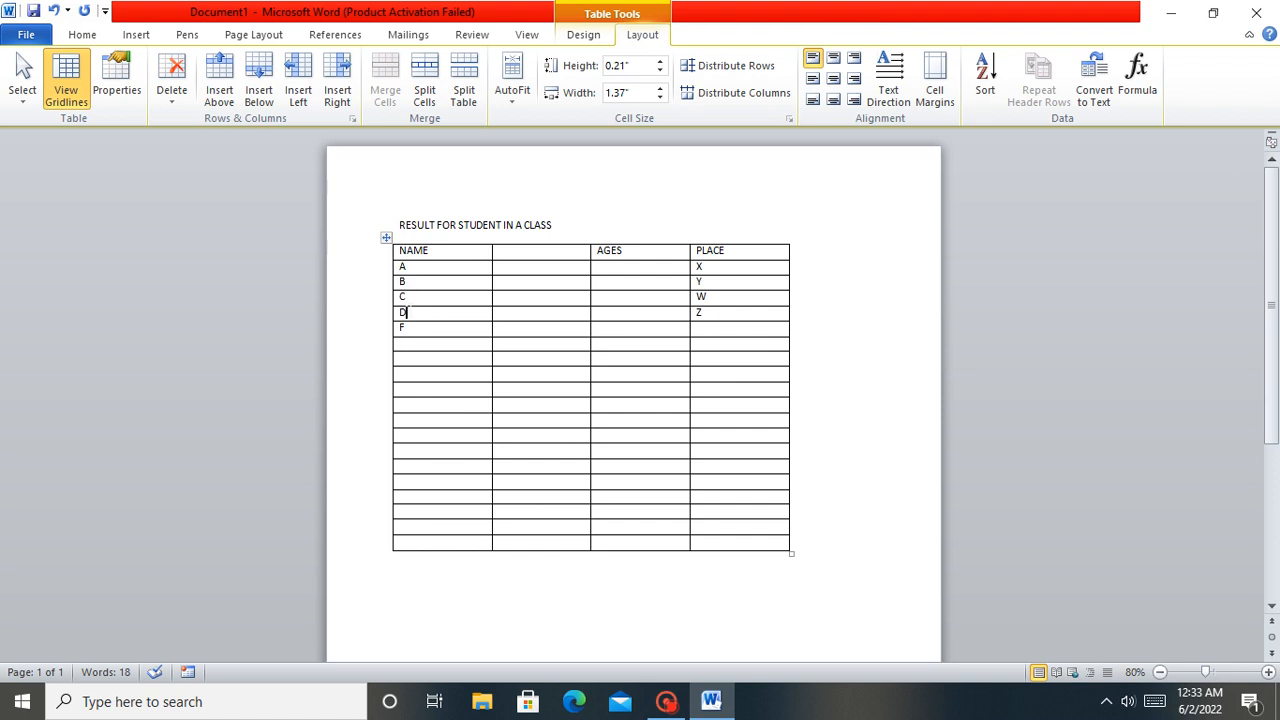
# - Insert a row below row D and enter E in the NAME cell of the new row
pyautogui.rightClick(409, 310)
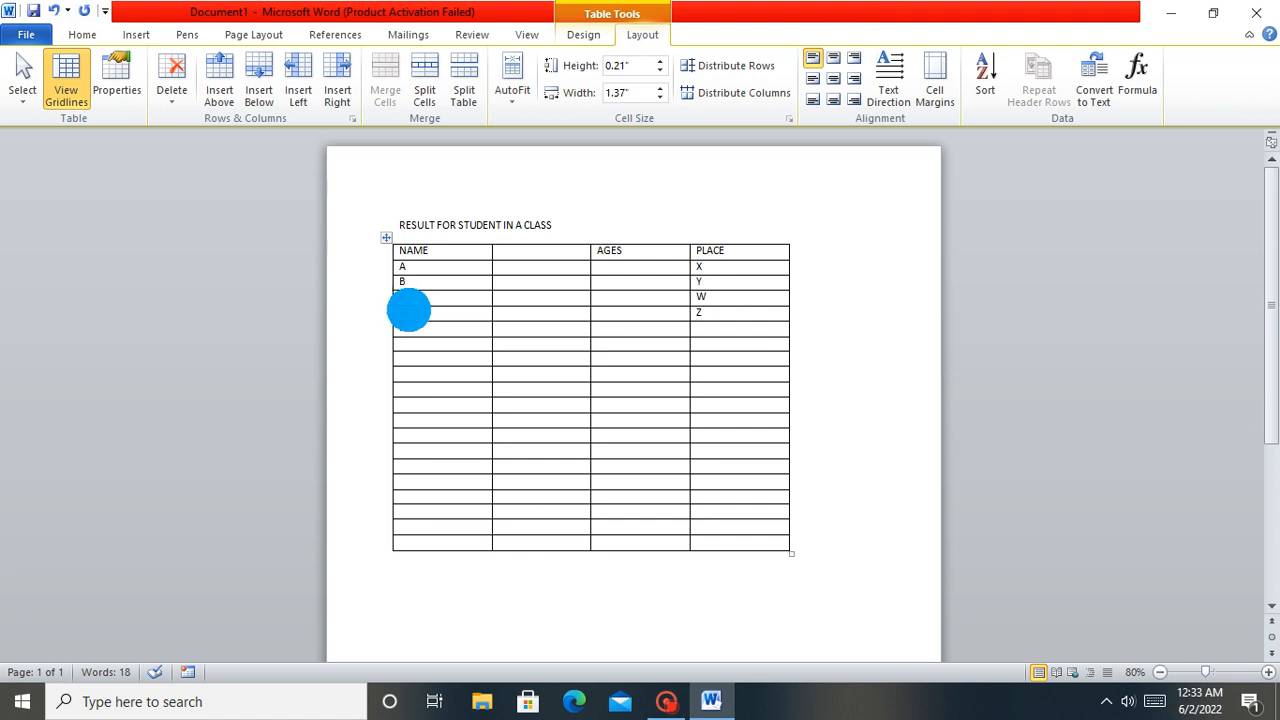
pyautogui.click(486, 338)
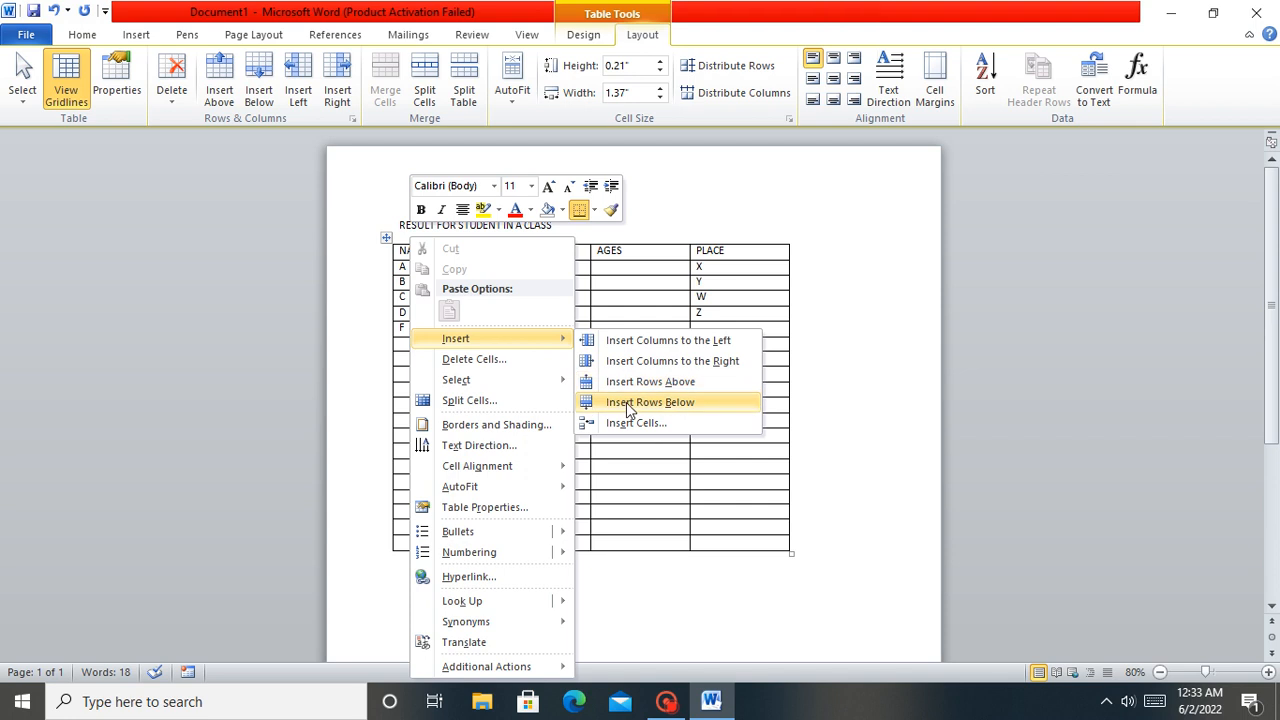
pyautogui.click(627, 405)
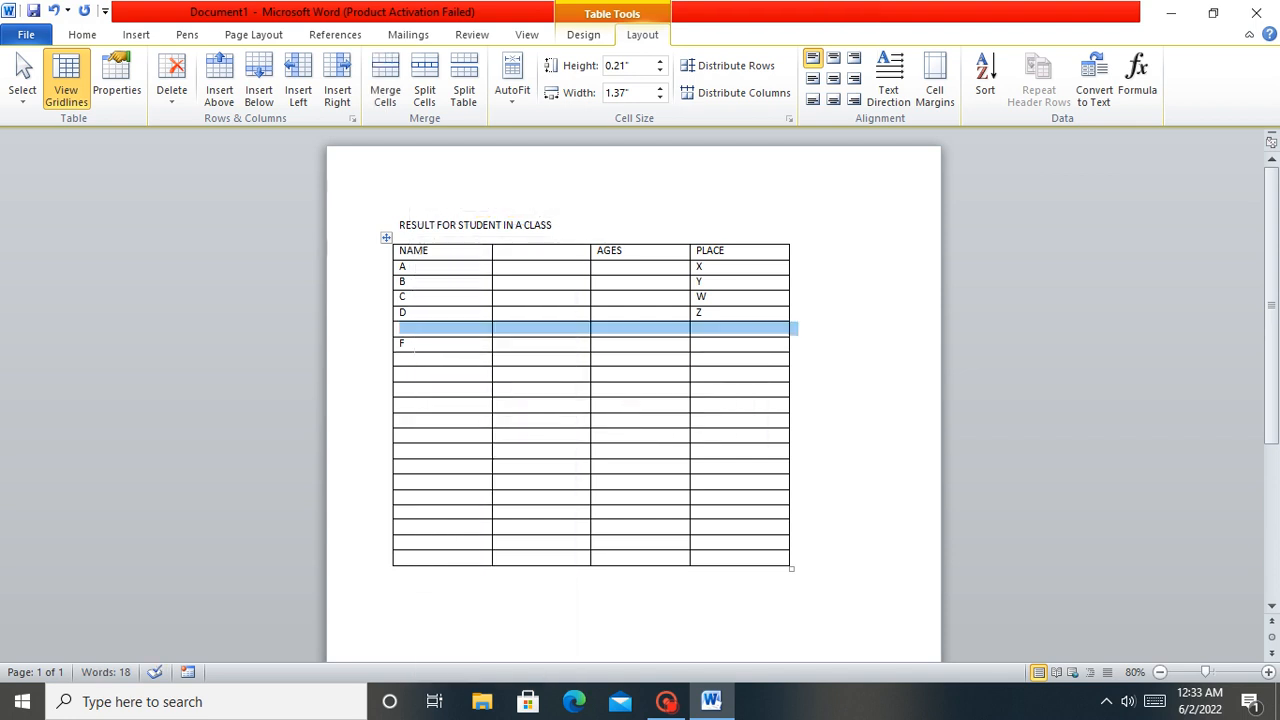
pyautogui.click(408, 343)
pyautogui.click(408, 330)
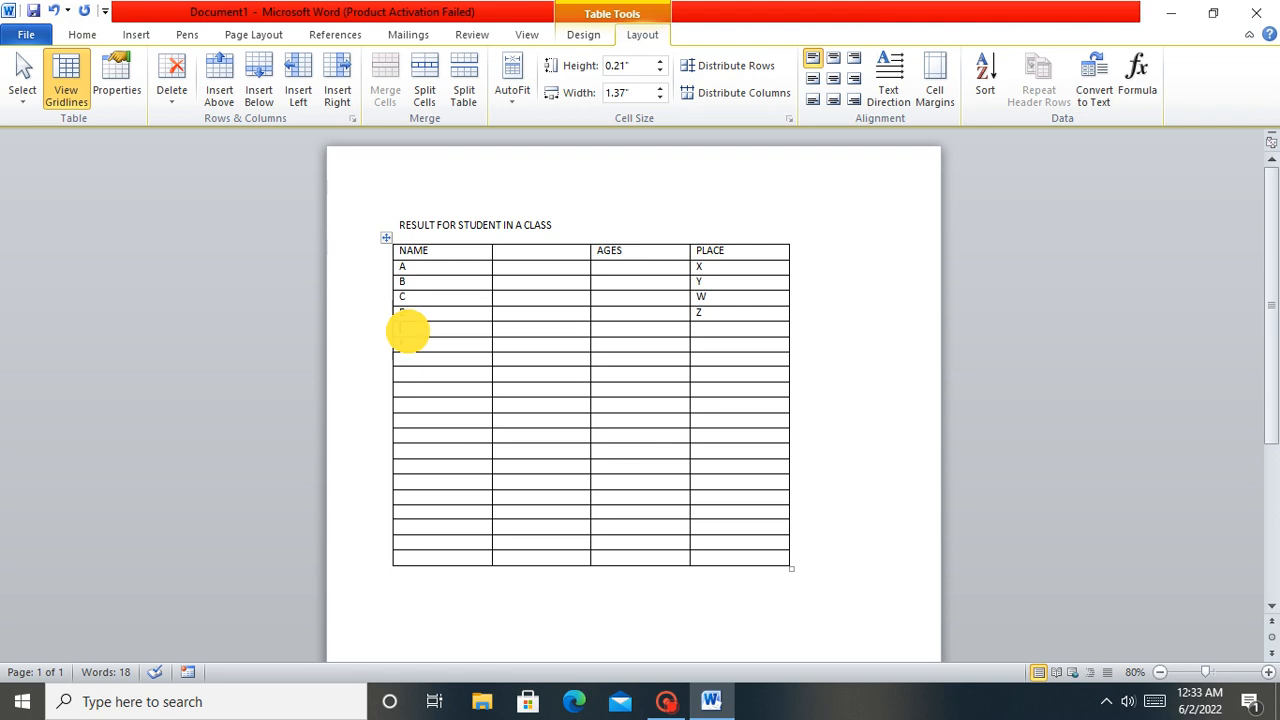
pyautogui.write('E')
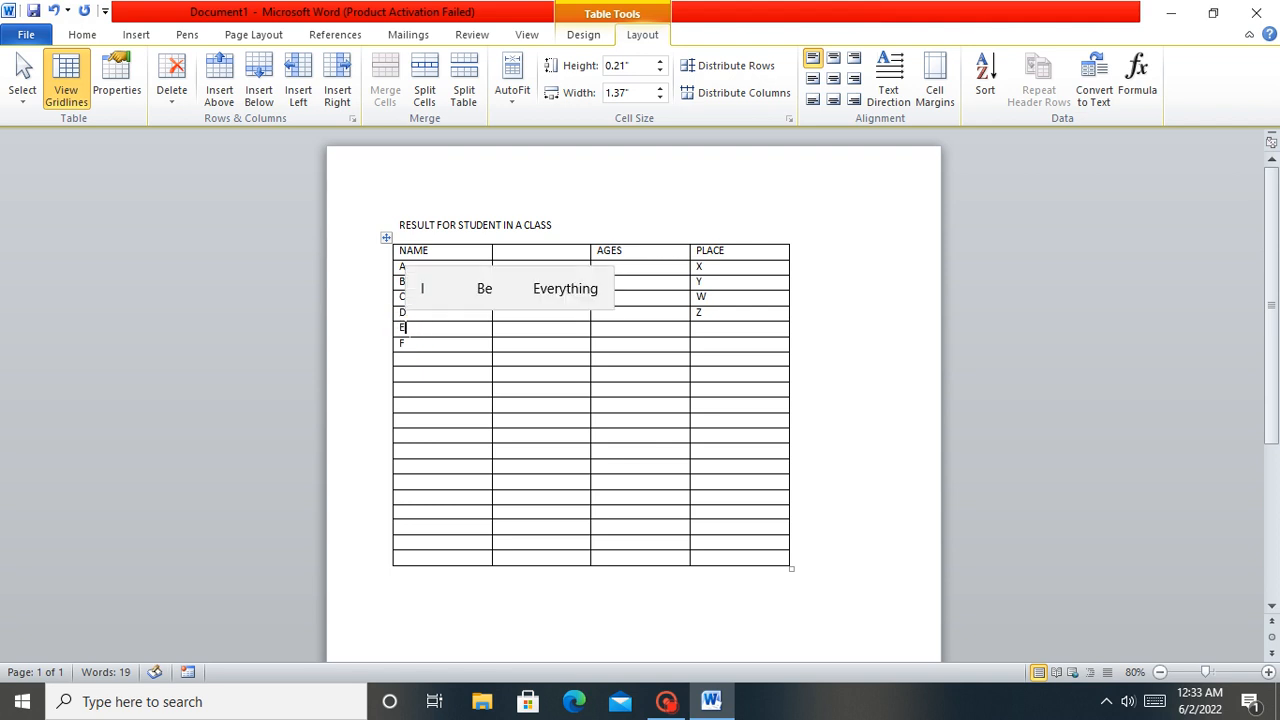